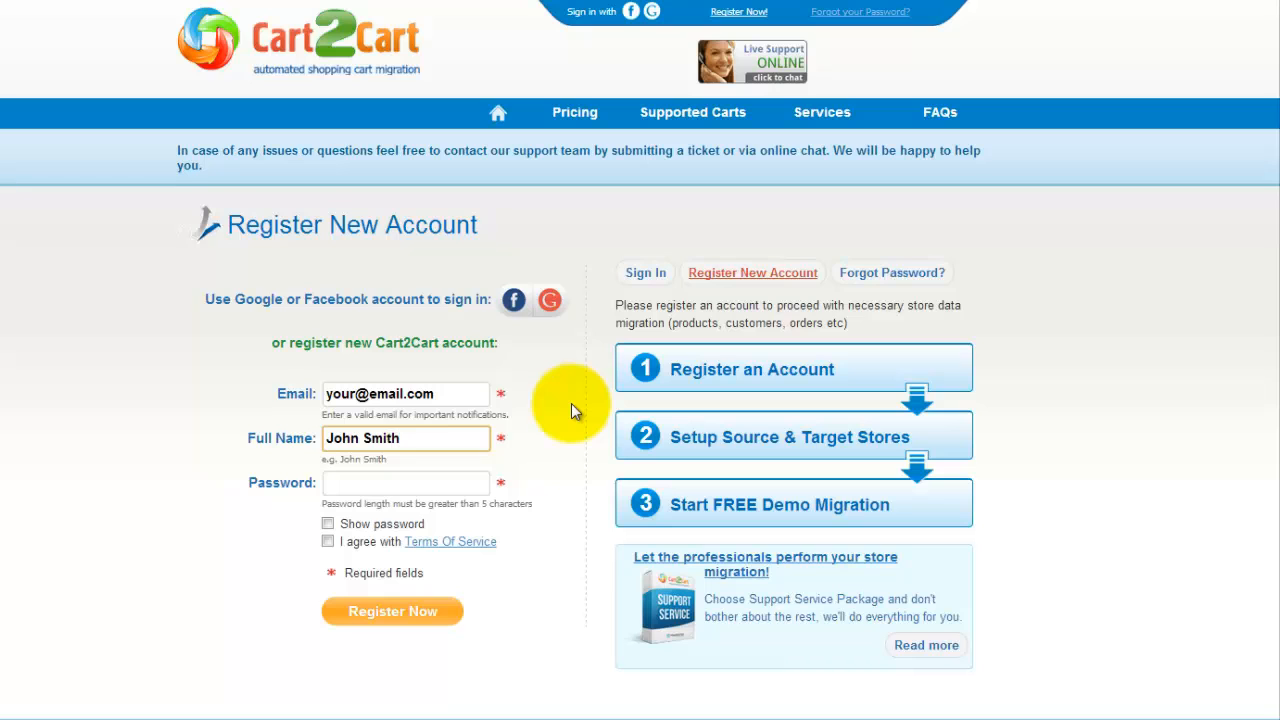
Enter the account password, accept the Terms of Service, and register the Cart2Cart account
key("Tab")
type("password123456")
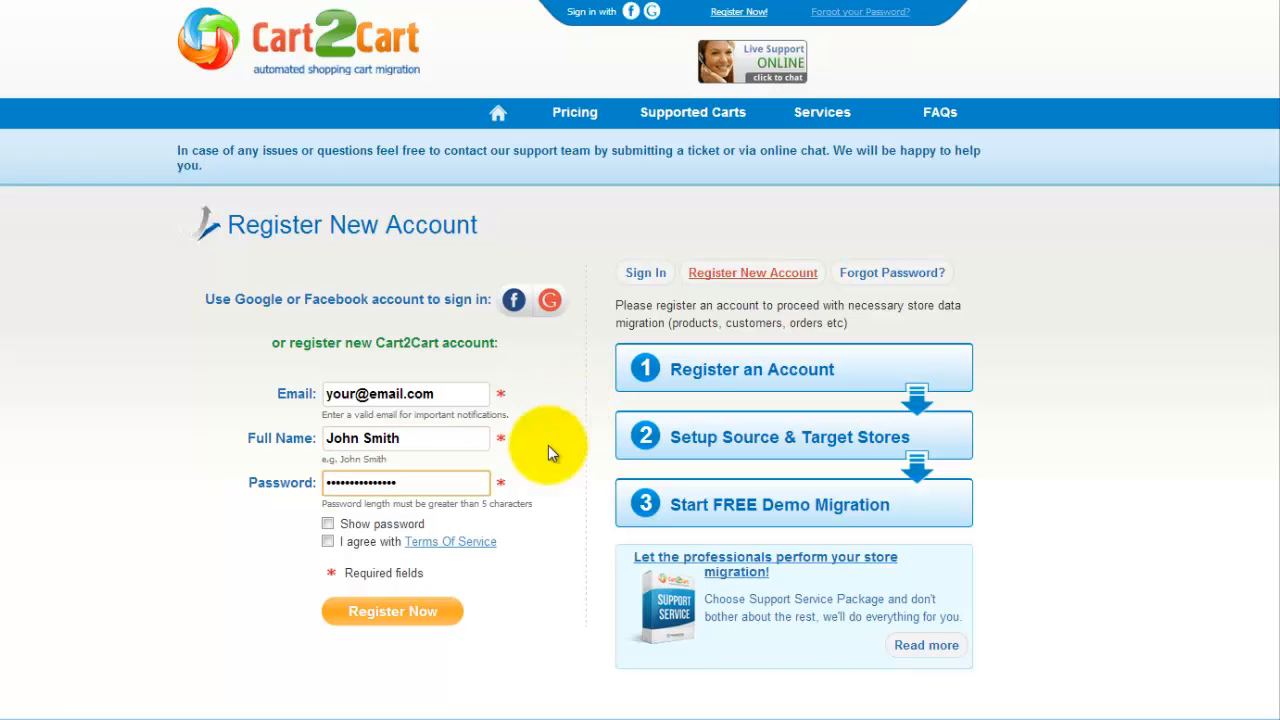
left_click(327, 541)
left_click(383, 606)
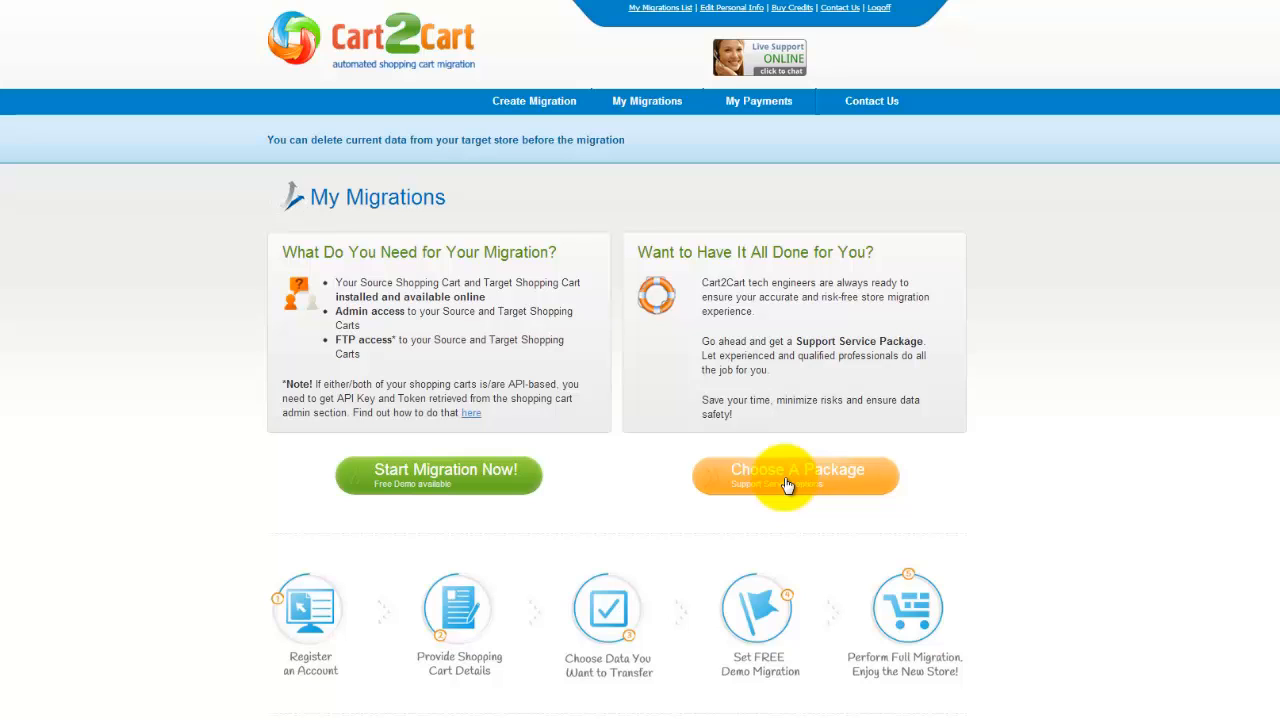
left_click(481, 493)
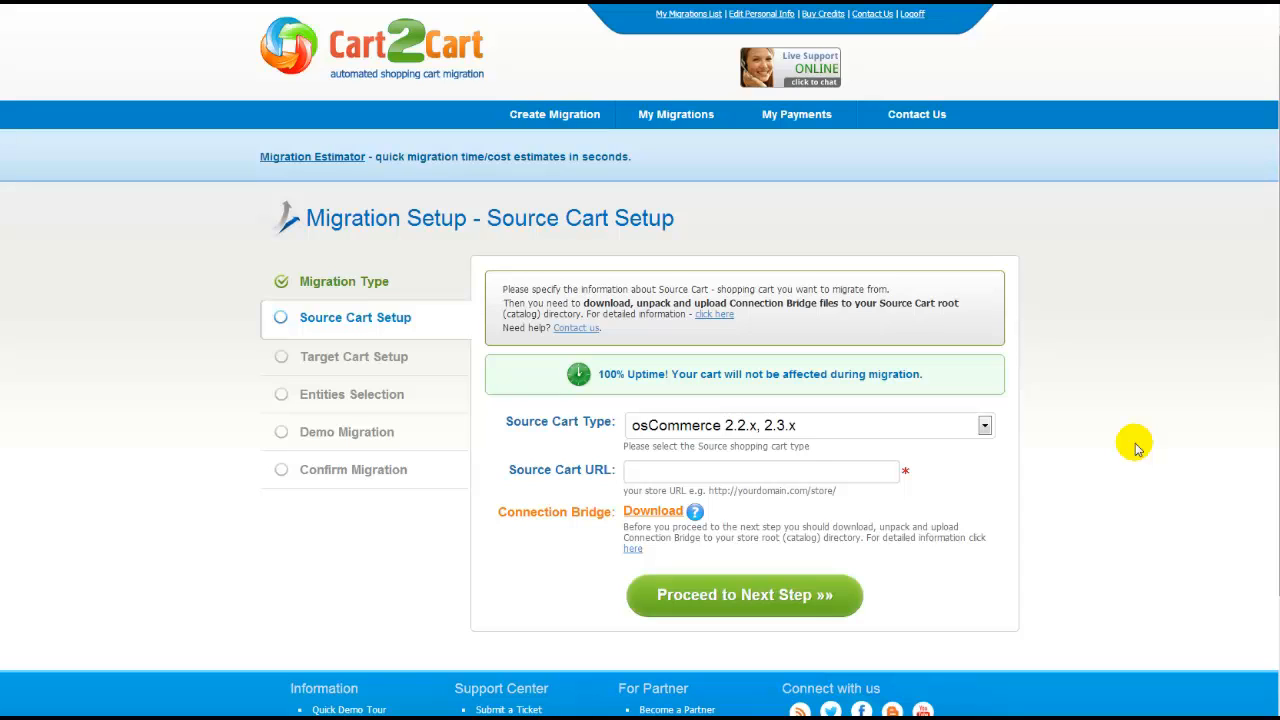
left_click(985, 426)
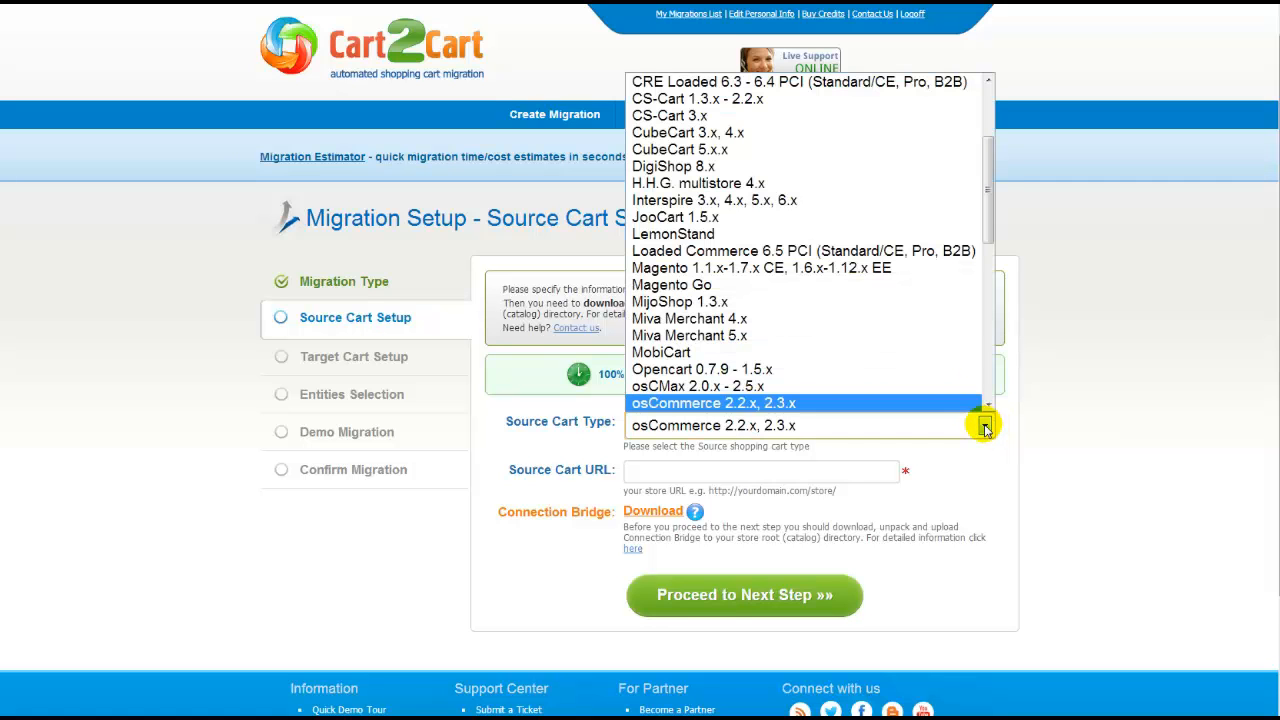
left_click(954, 269)
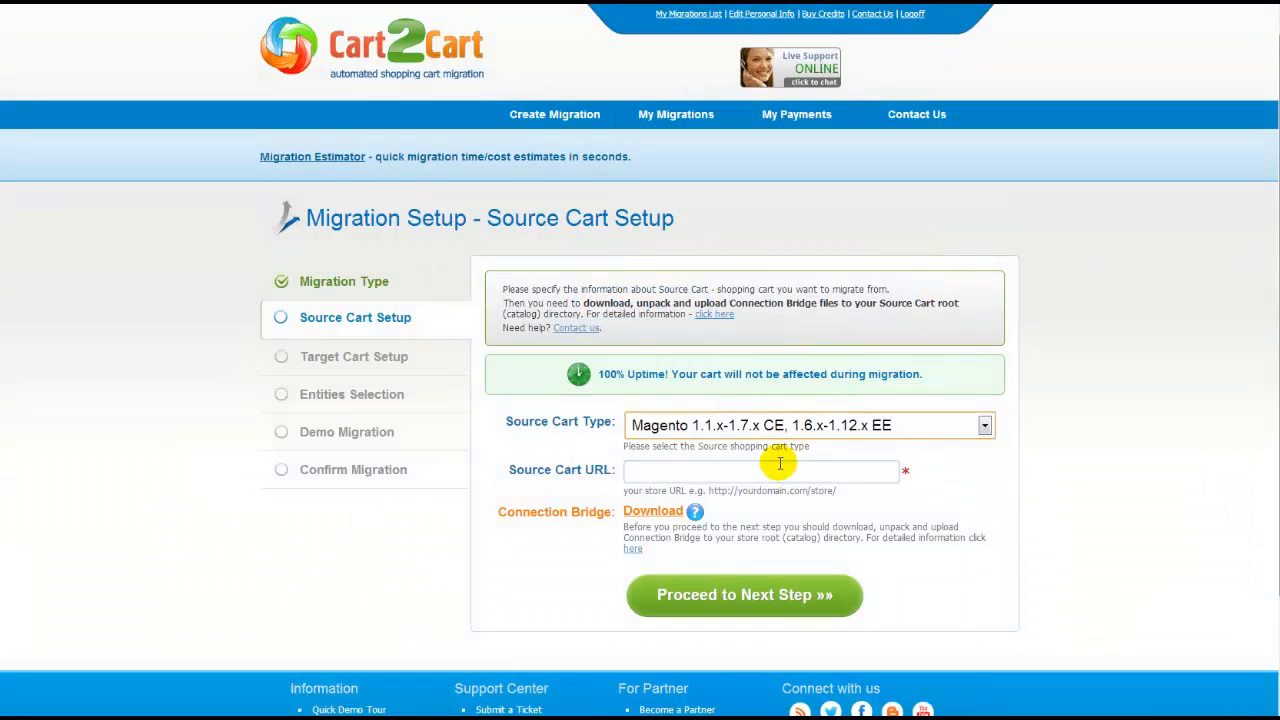
left_click(766, 470)
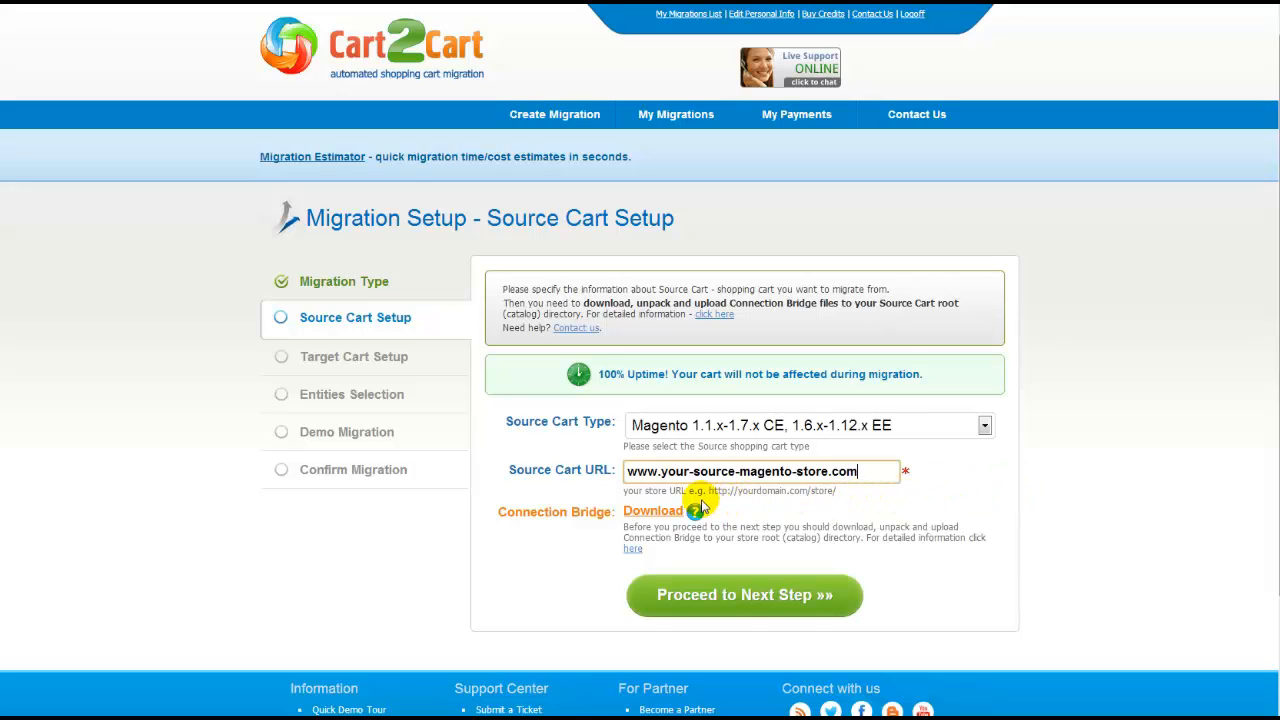
Read the help on getting the Connection Bridge files
left_click(636, 549)
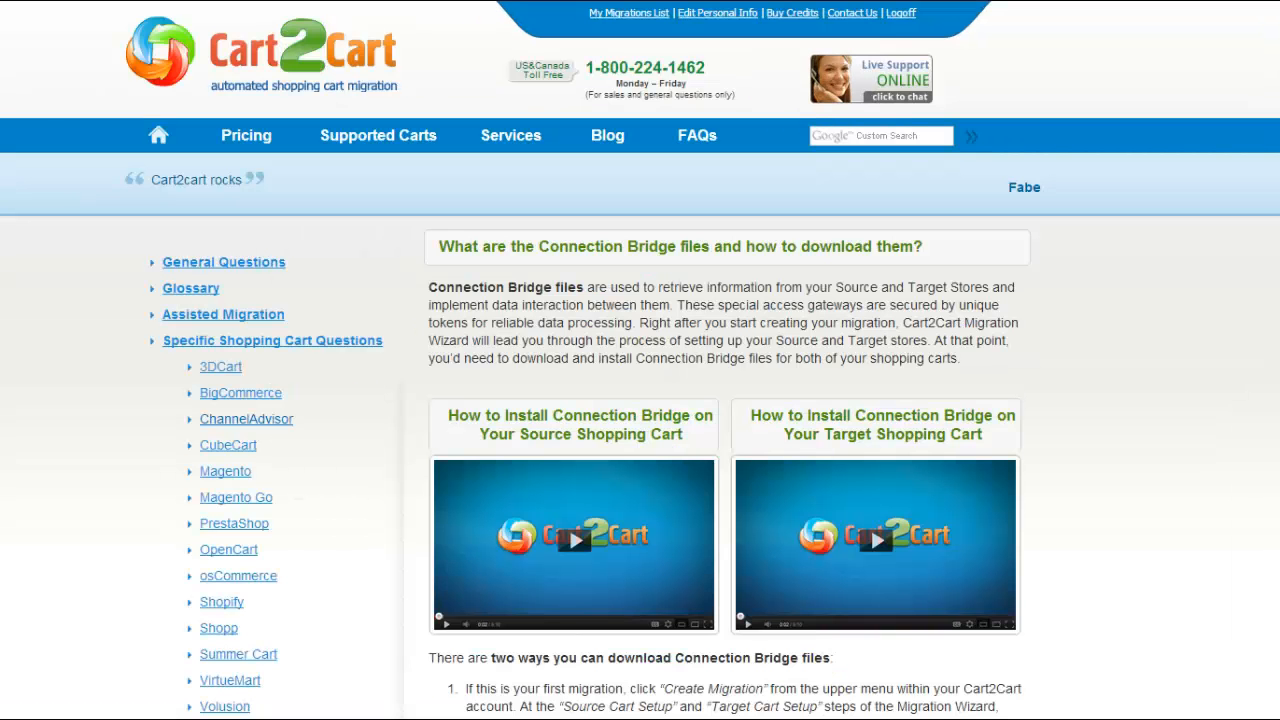
scroll(640, 400, "down", 3)
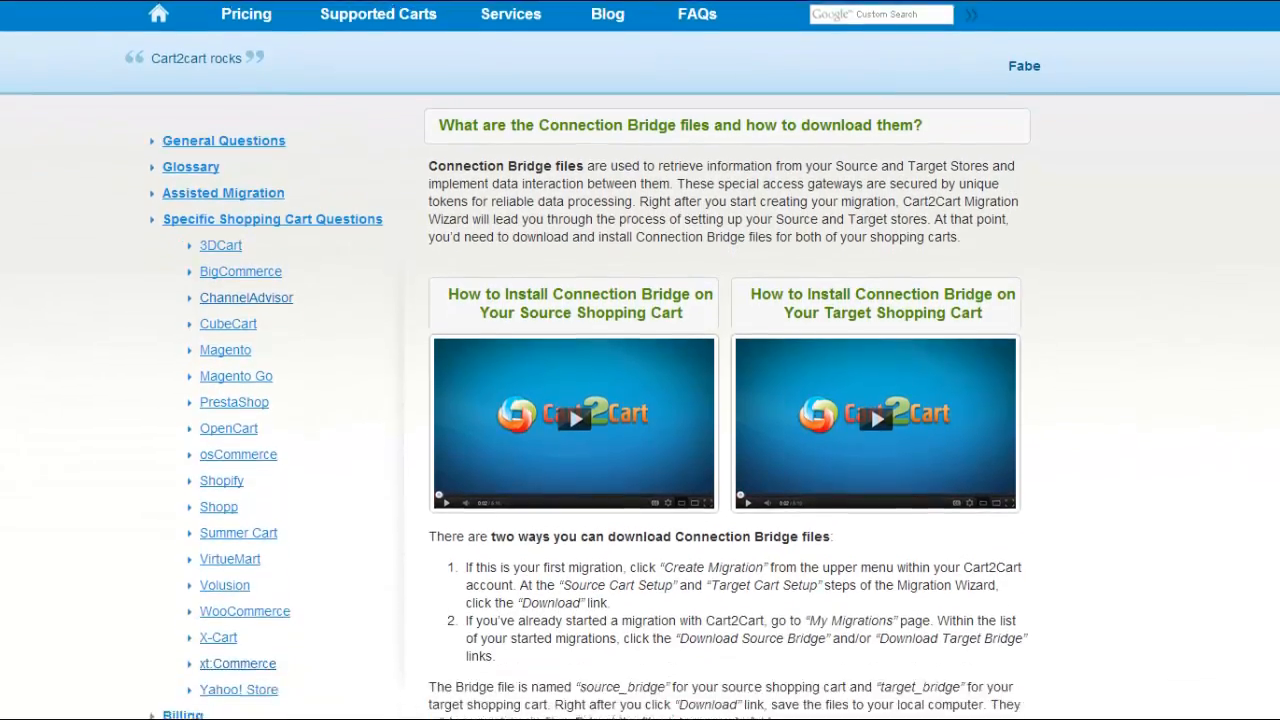
scroll(640, 400, "down", 2)
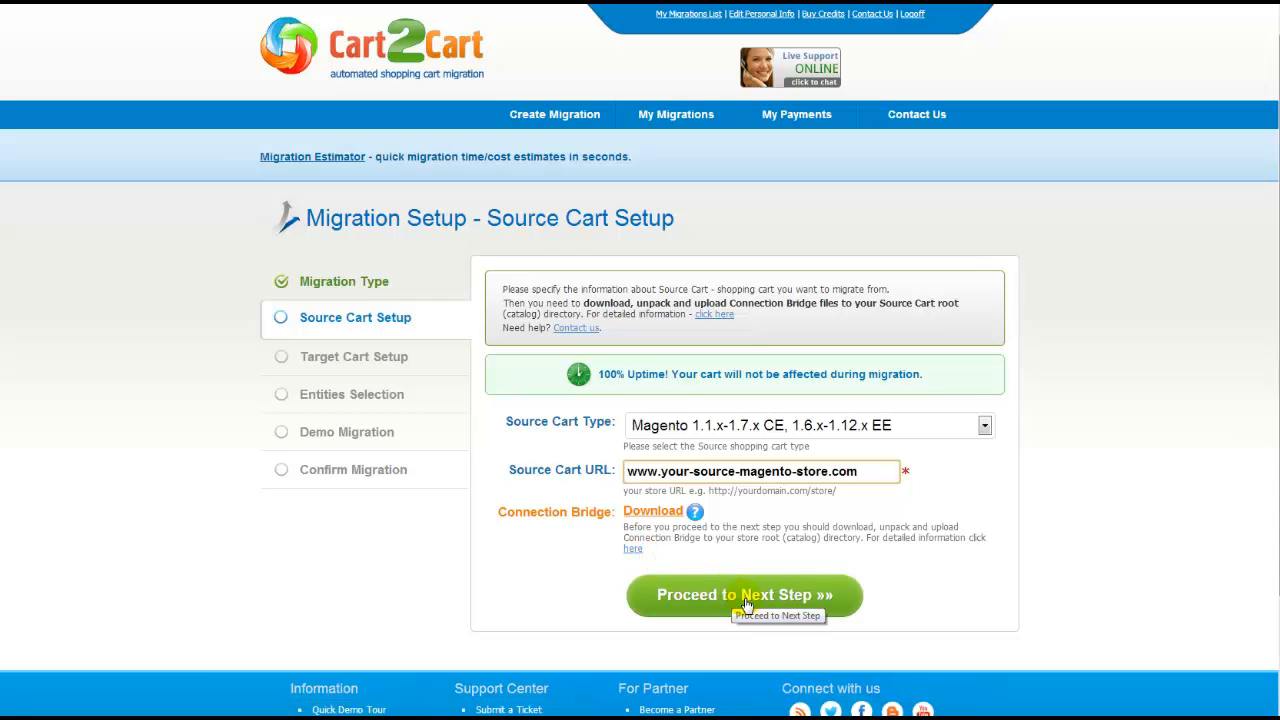
left_click(745, 598)
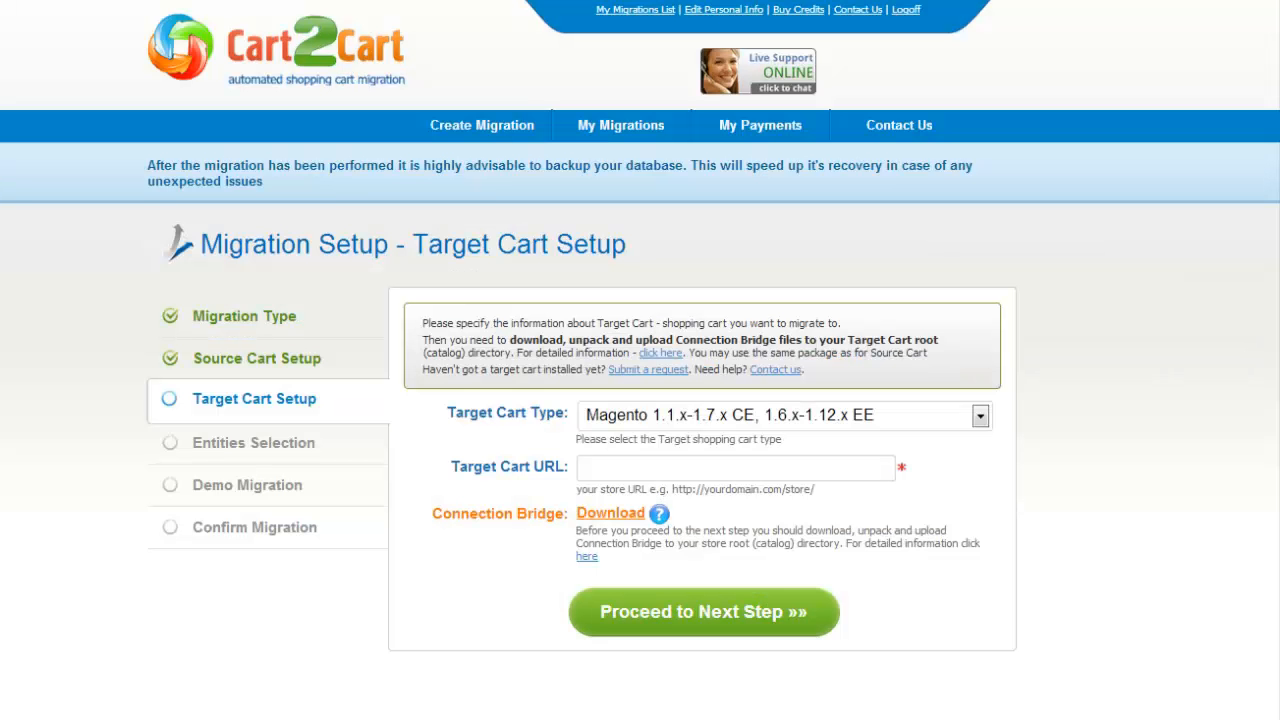
left_click(982, 418)
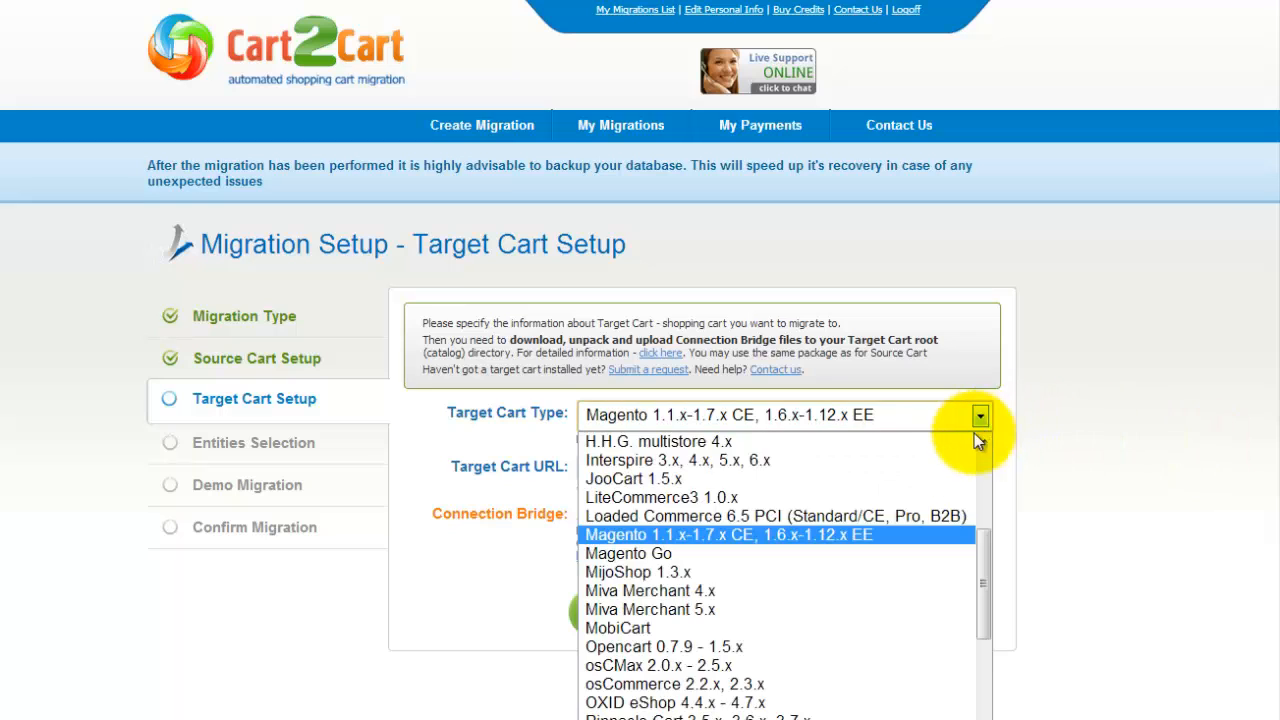
left_click(836, 646)
left_click(842, 471)
type("www.")
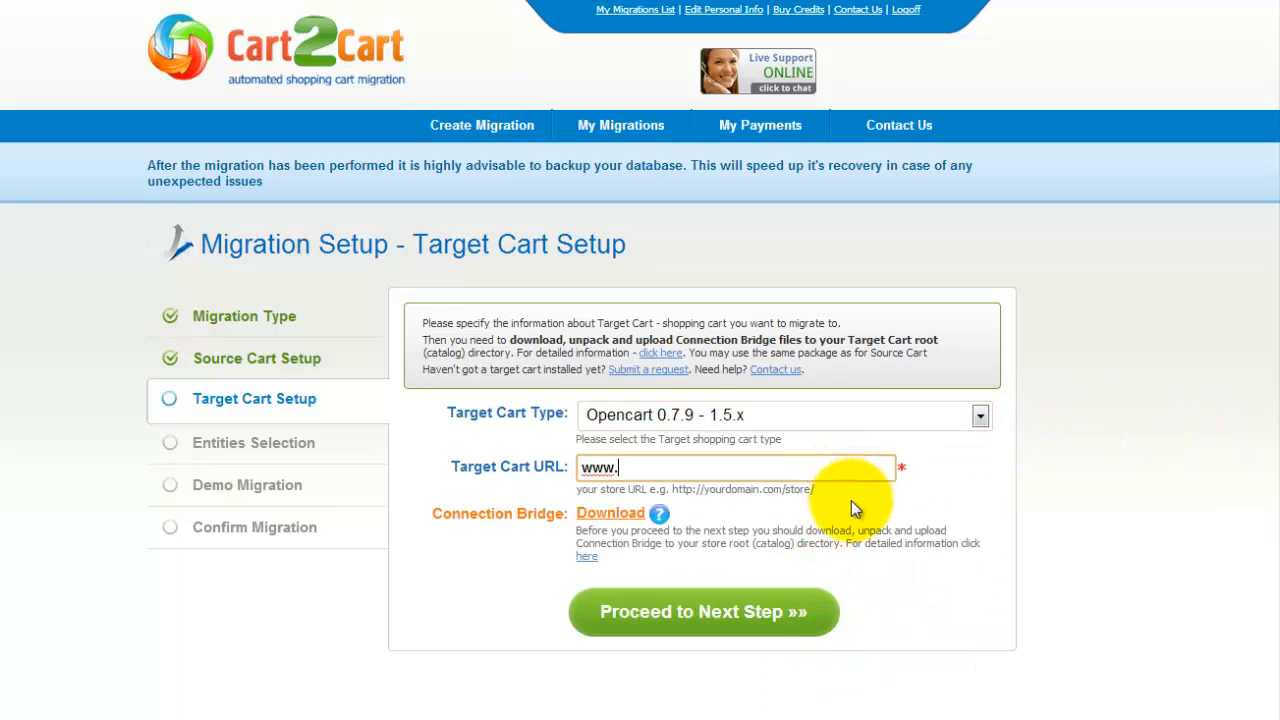
type("your-current-opencart-store.com")
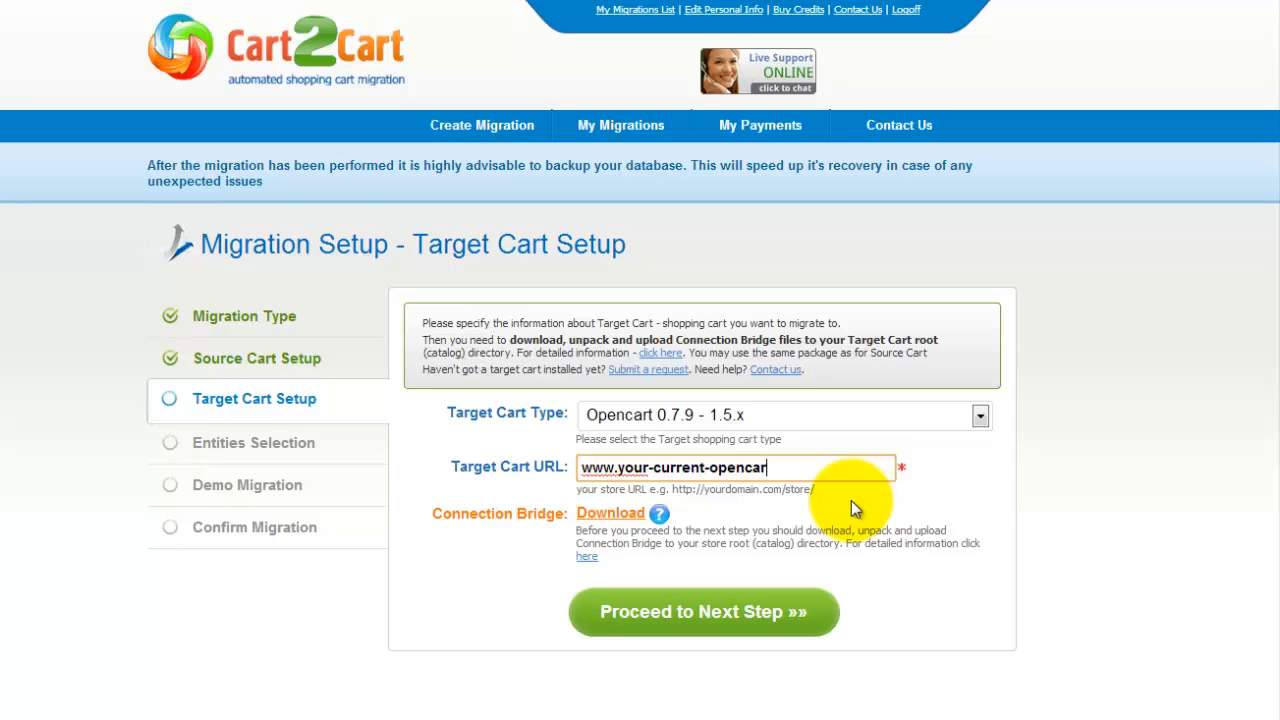
left_click(824, 522)
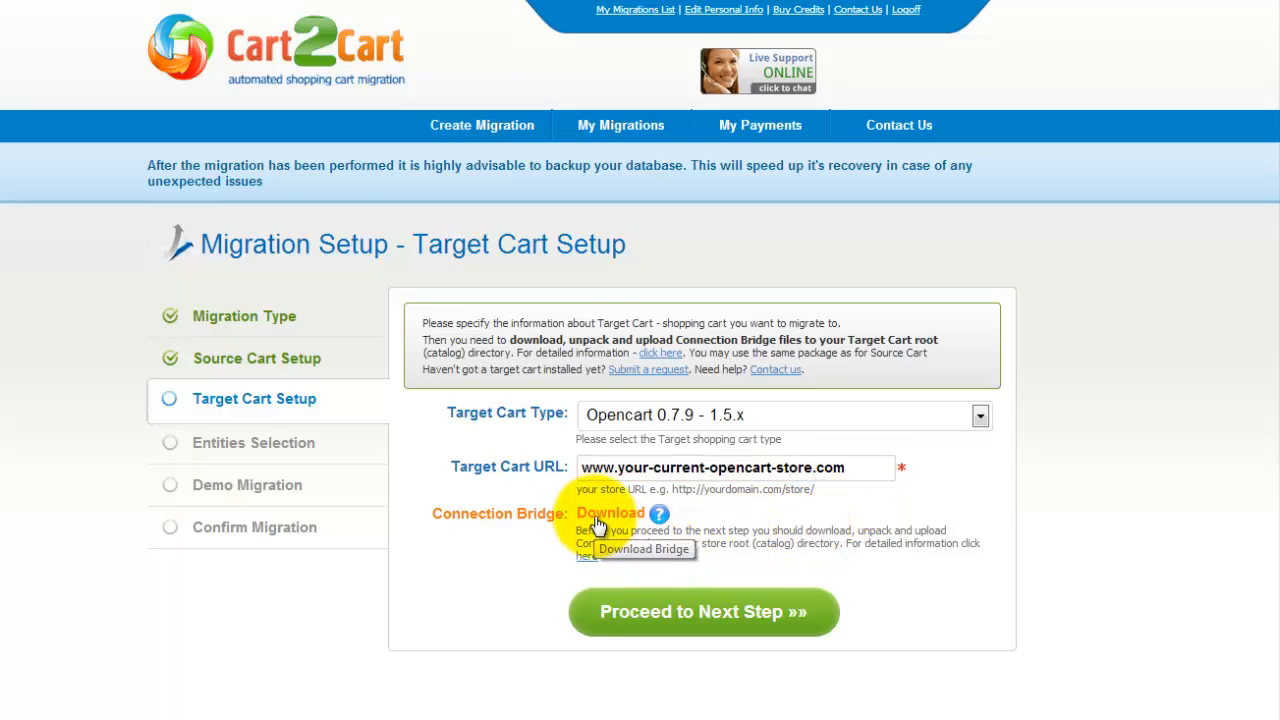
left_click(694, 598)
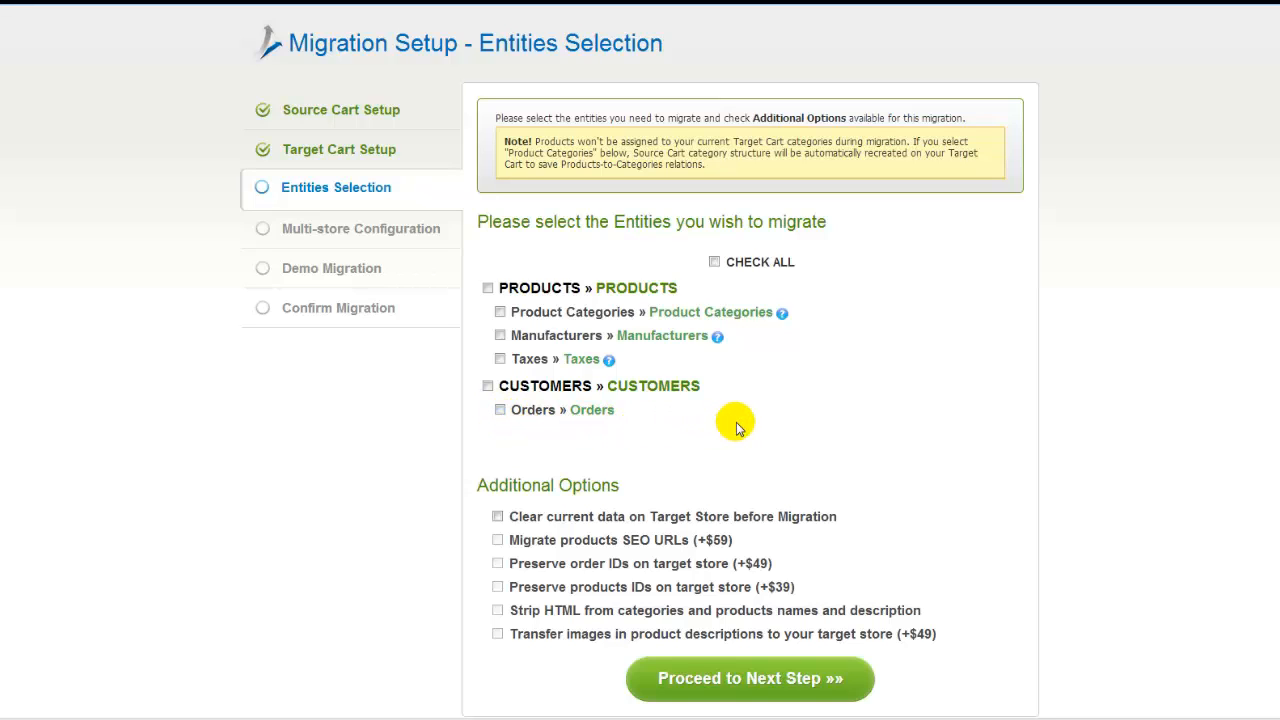
Check all entities, leave clear-target-data and product SEO URL options off, and proceed
left_click(715, 263)
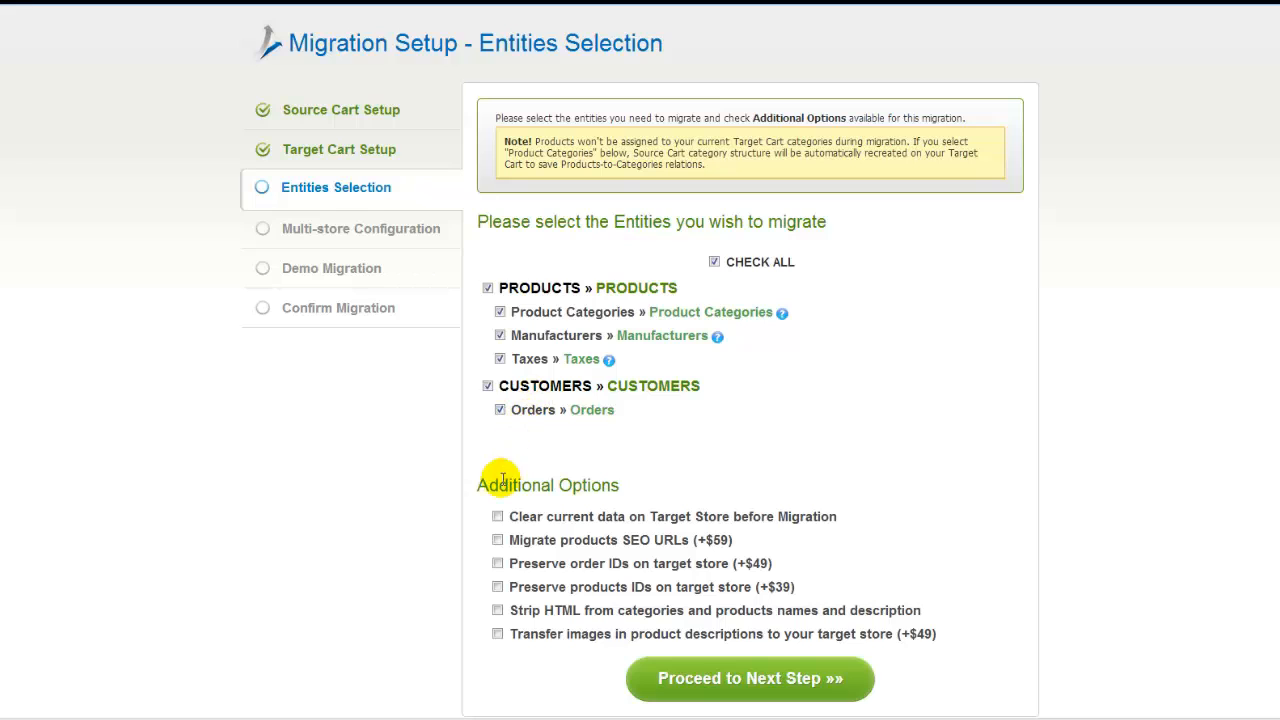
left_click(497, 518)
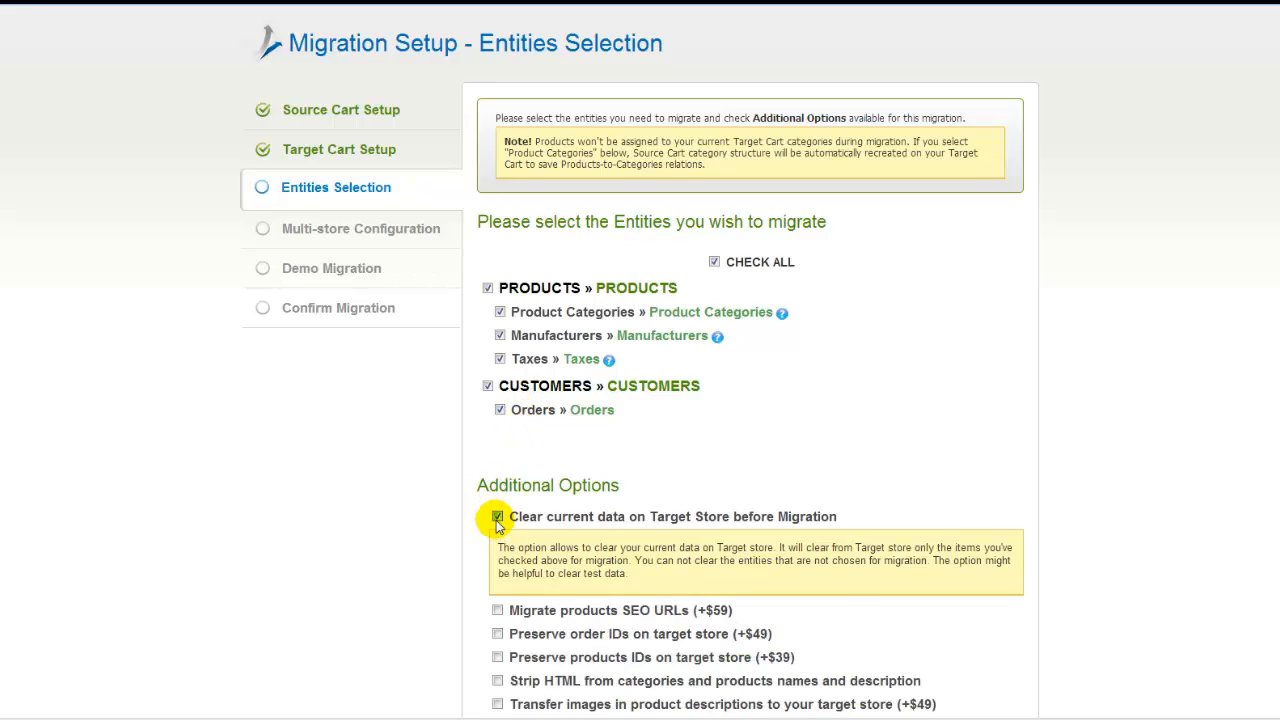
left_click(497, 519)
left_click(497, 540)
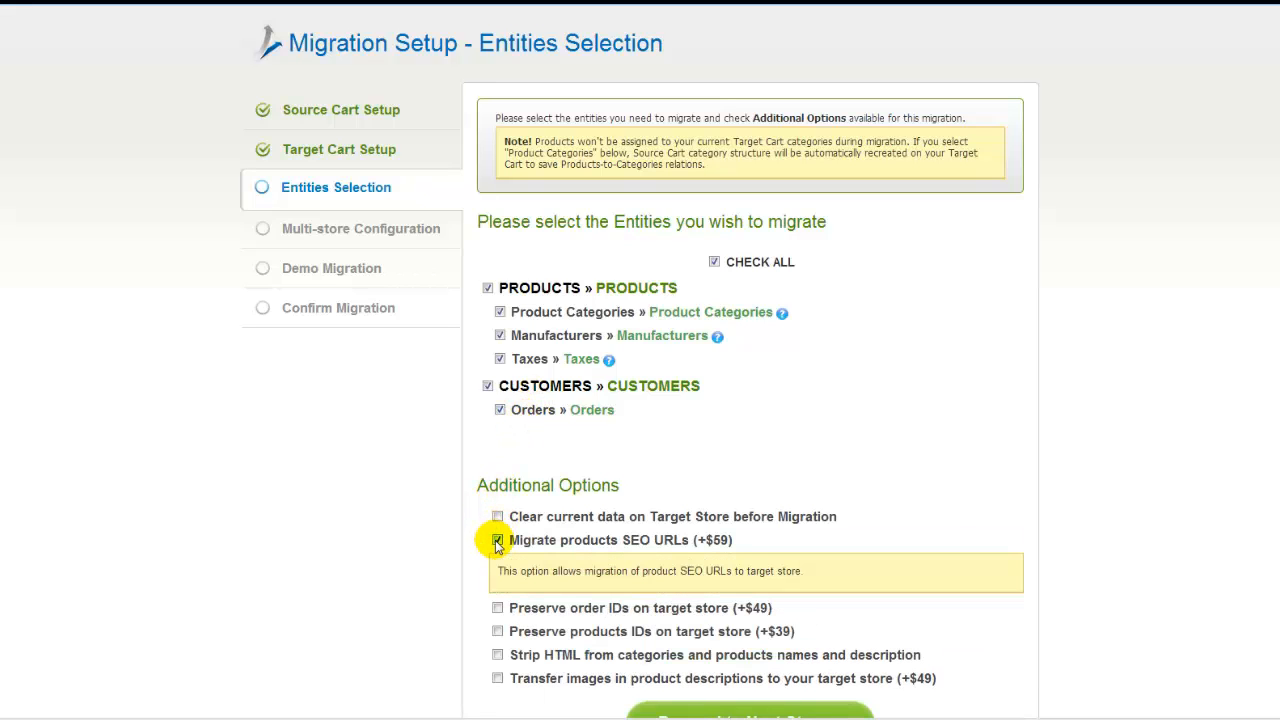
left_click(497, 541)
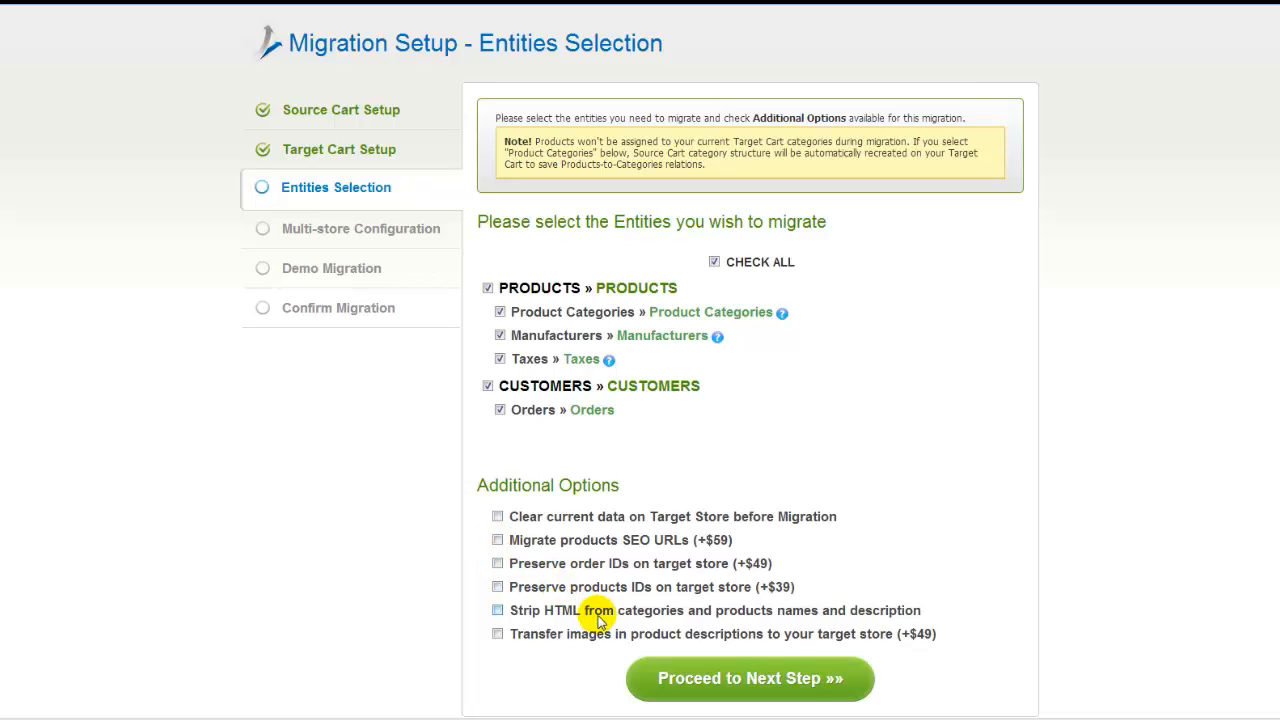
left_click(752, 688)
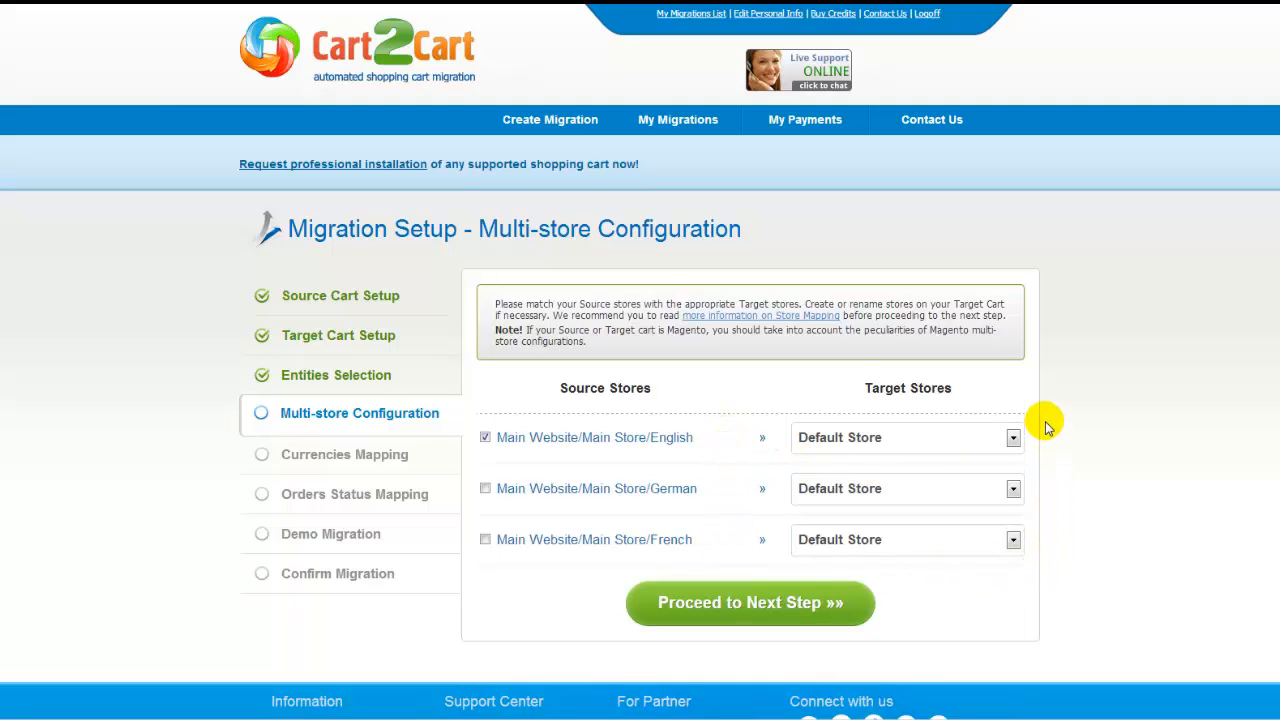
Leave the French store unticked and map the source US Dollar currency to US Dollar
left_click(485, 540)
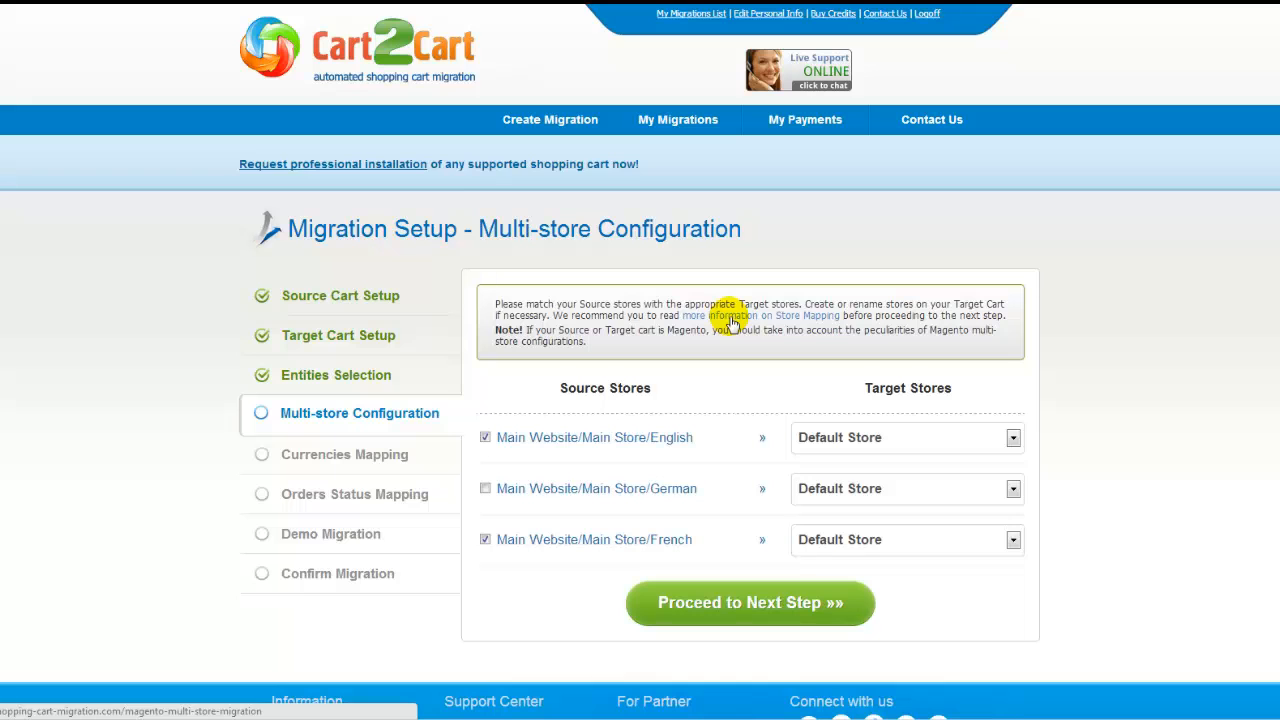
left_click(485, 539)
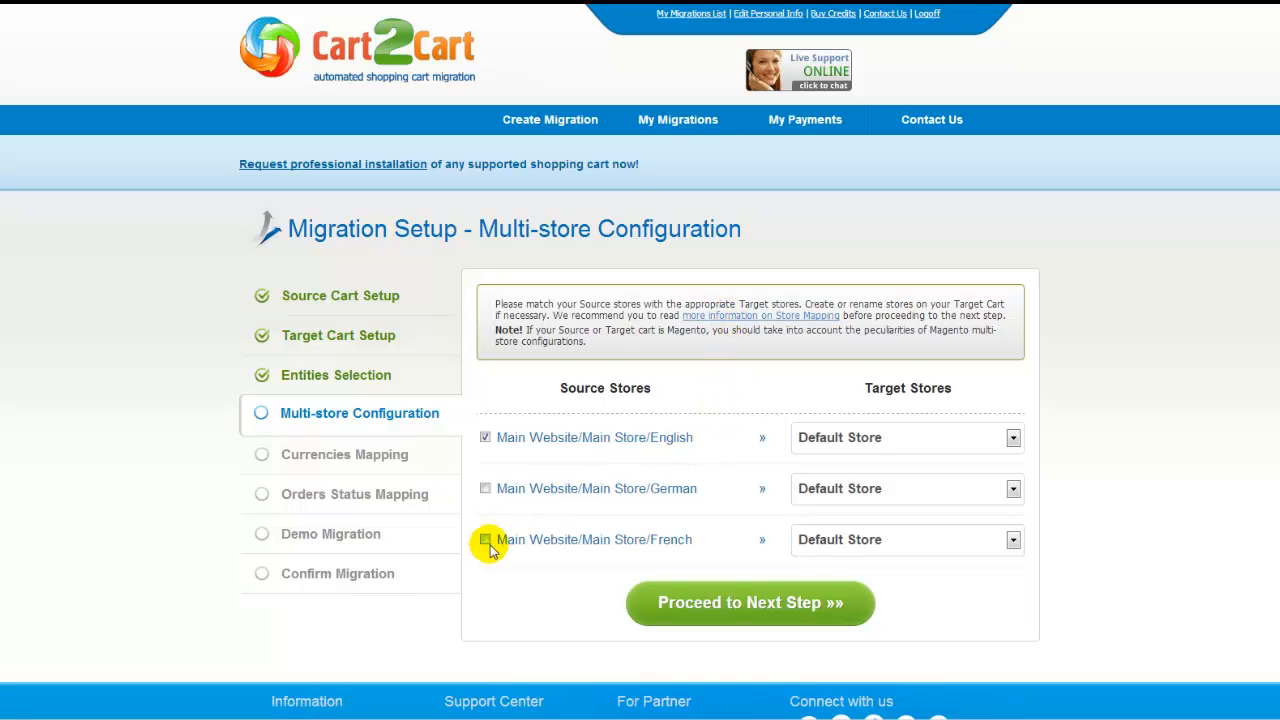
left_click(727, 601)
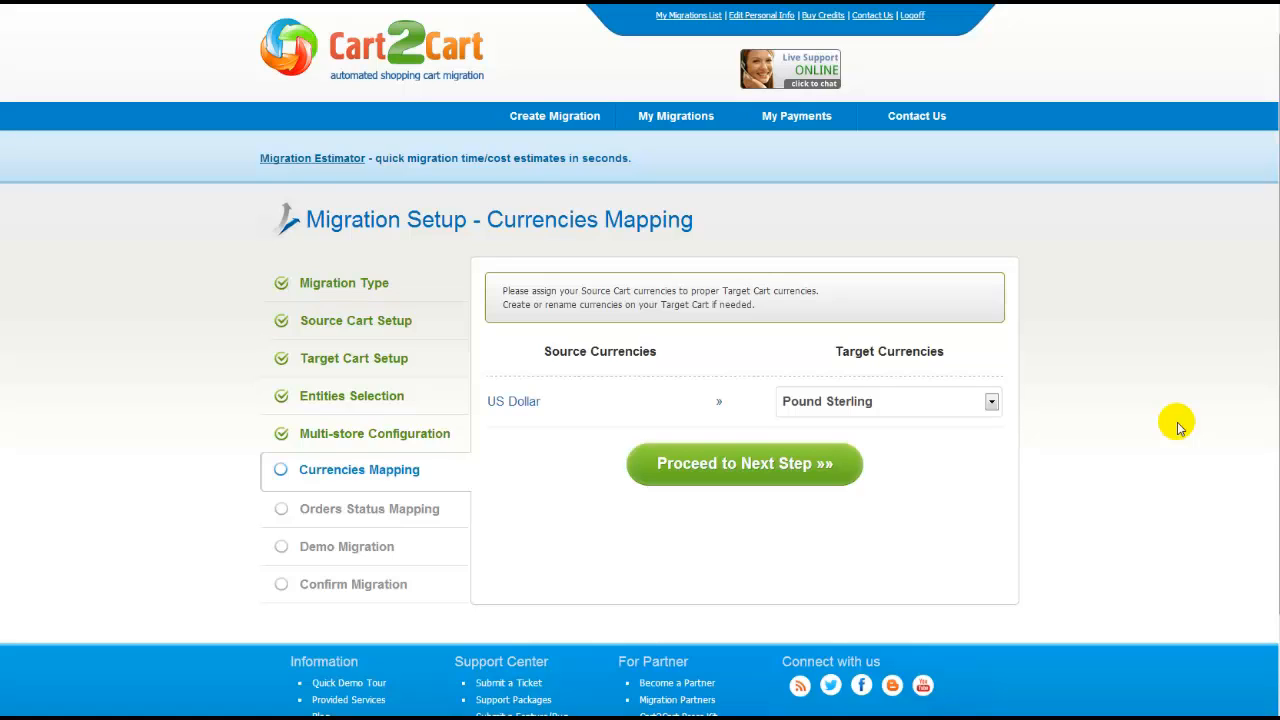
left_click(991, 402)
left_click(977, 441)
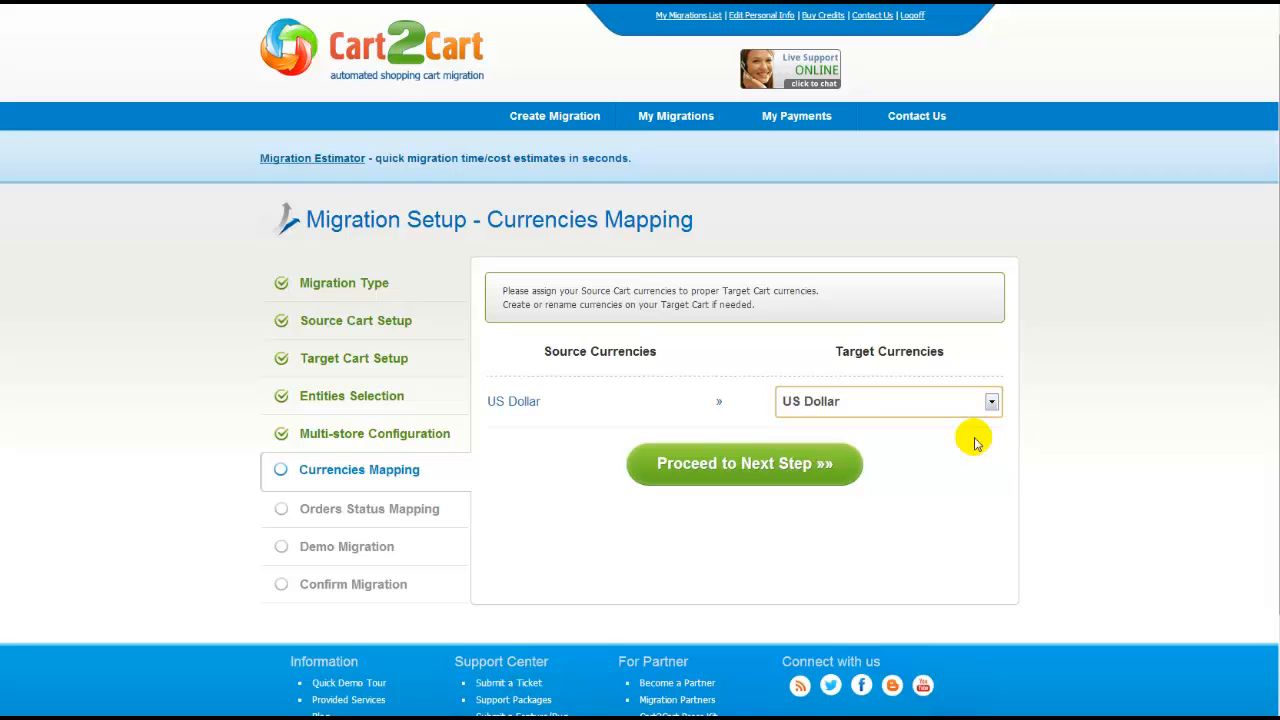
Map order statuses Canceled→Canceled, Closed→Shipped, Complete→Complete, then proceed to Demo Migration
left_click(809, 457)
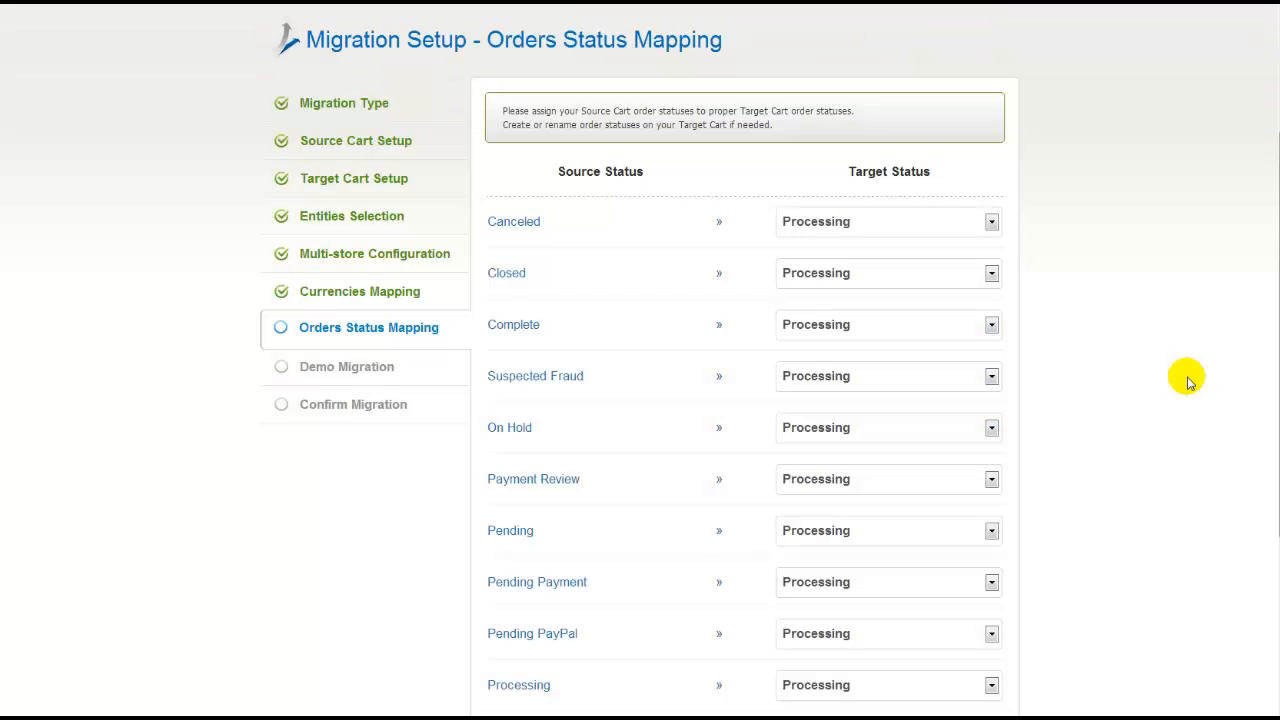
left_click(989, 221)
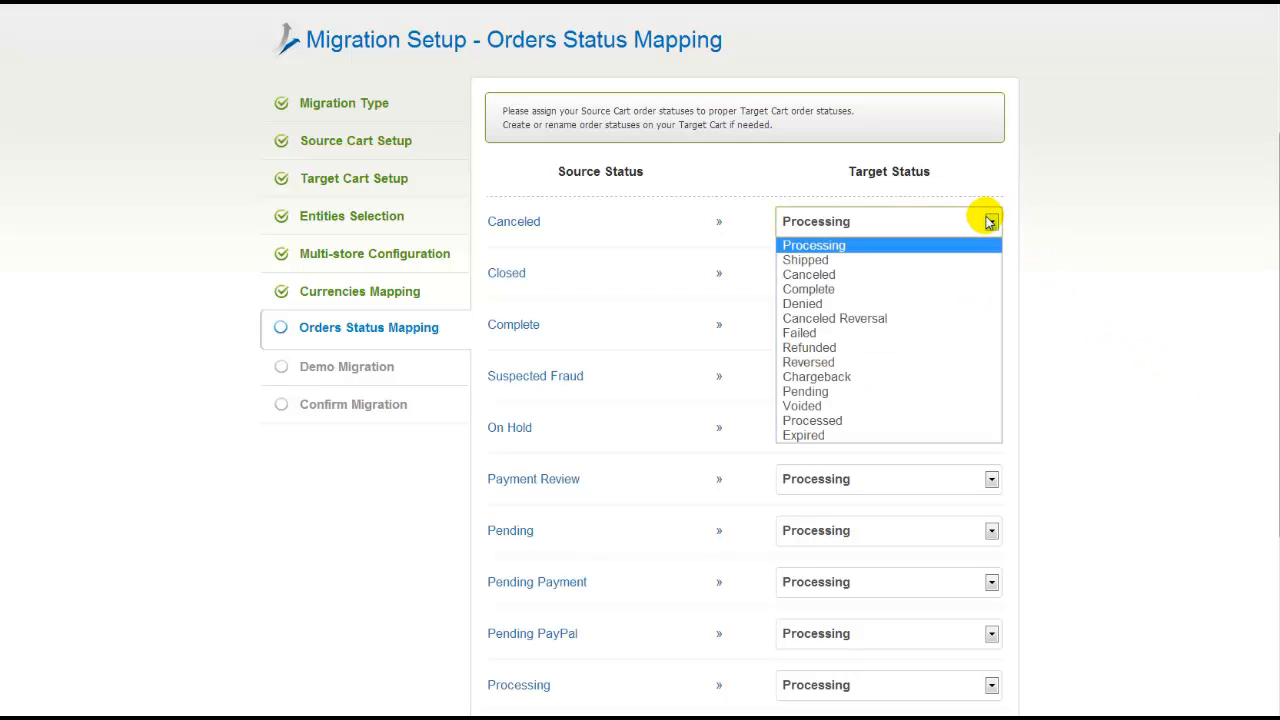
left_click(966, 275)
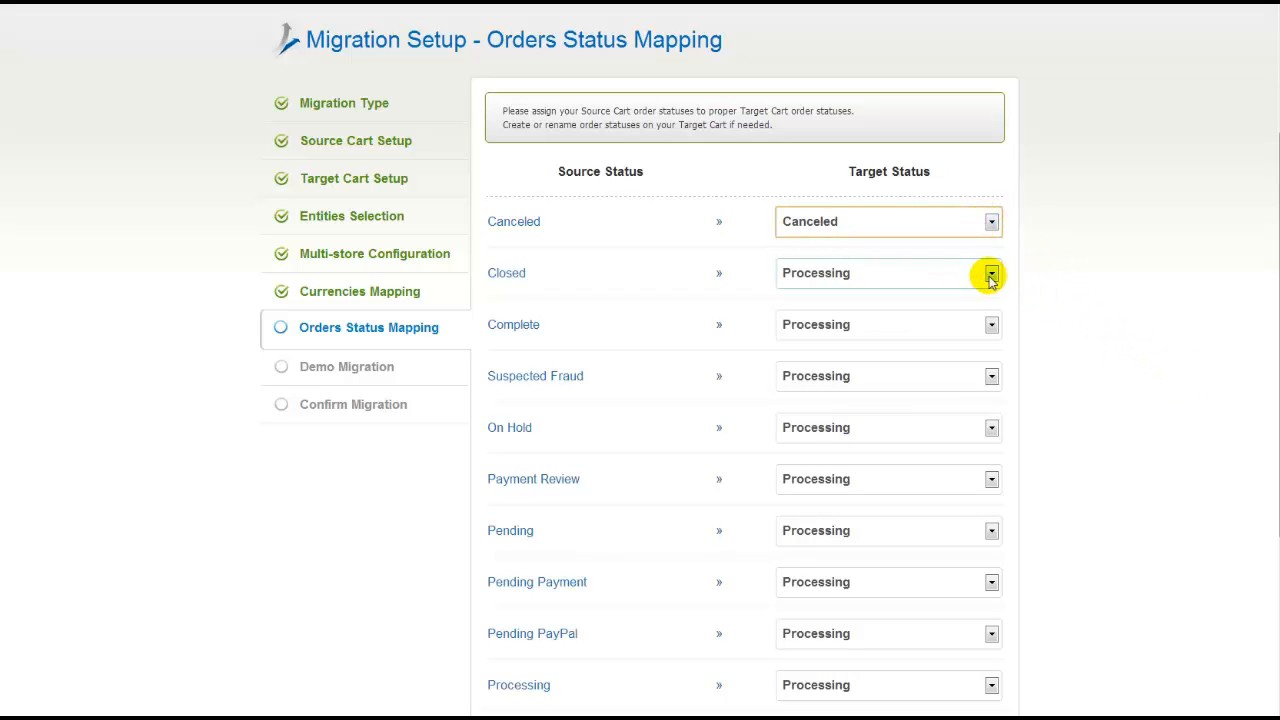
left_click(990, 274)
left_click(958, 311)
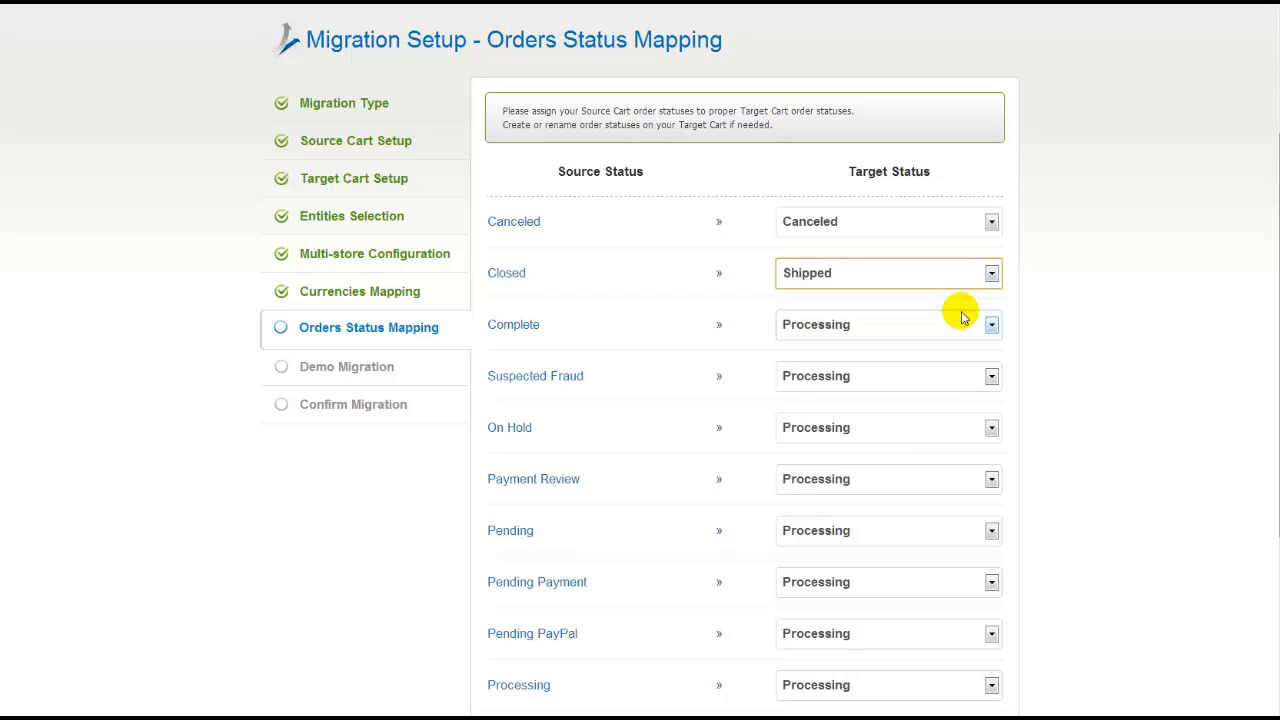
left_click(962, 327)
left_click(970, 392)
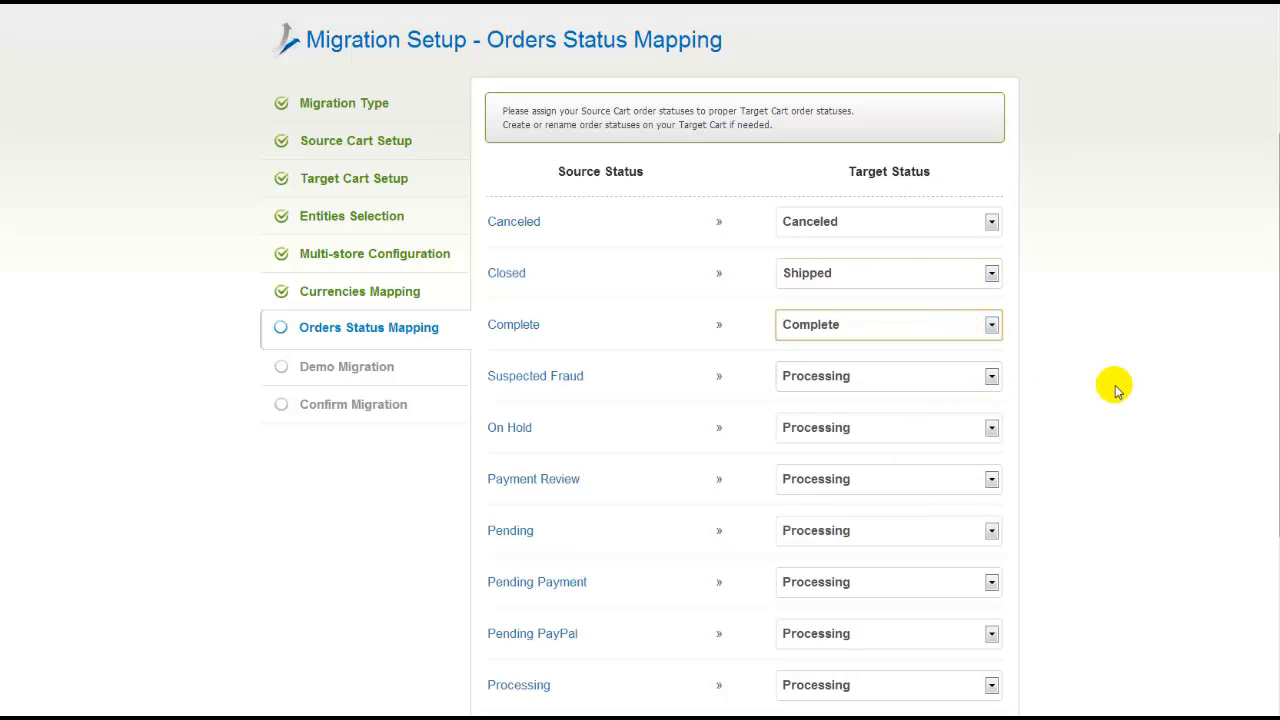
scroll(1129, 497, "down", 3)
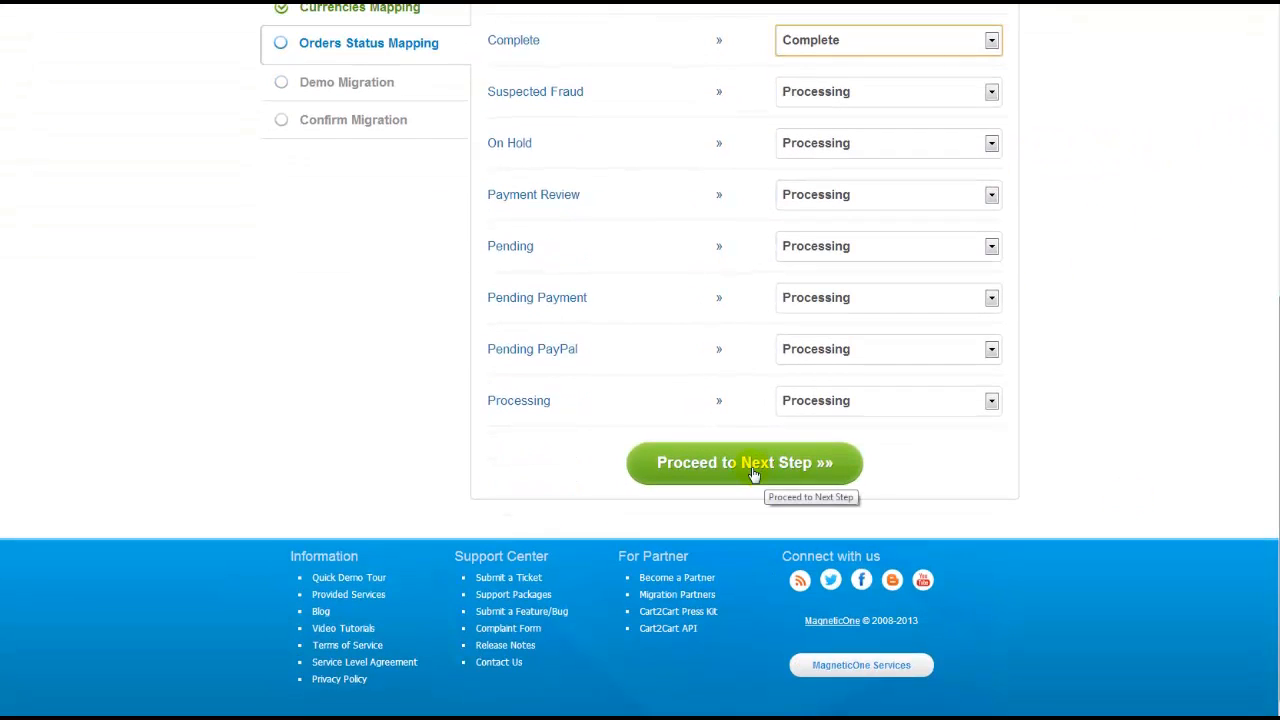
left_click(752, 468)
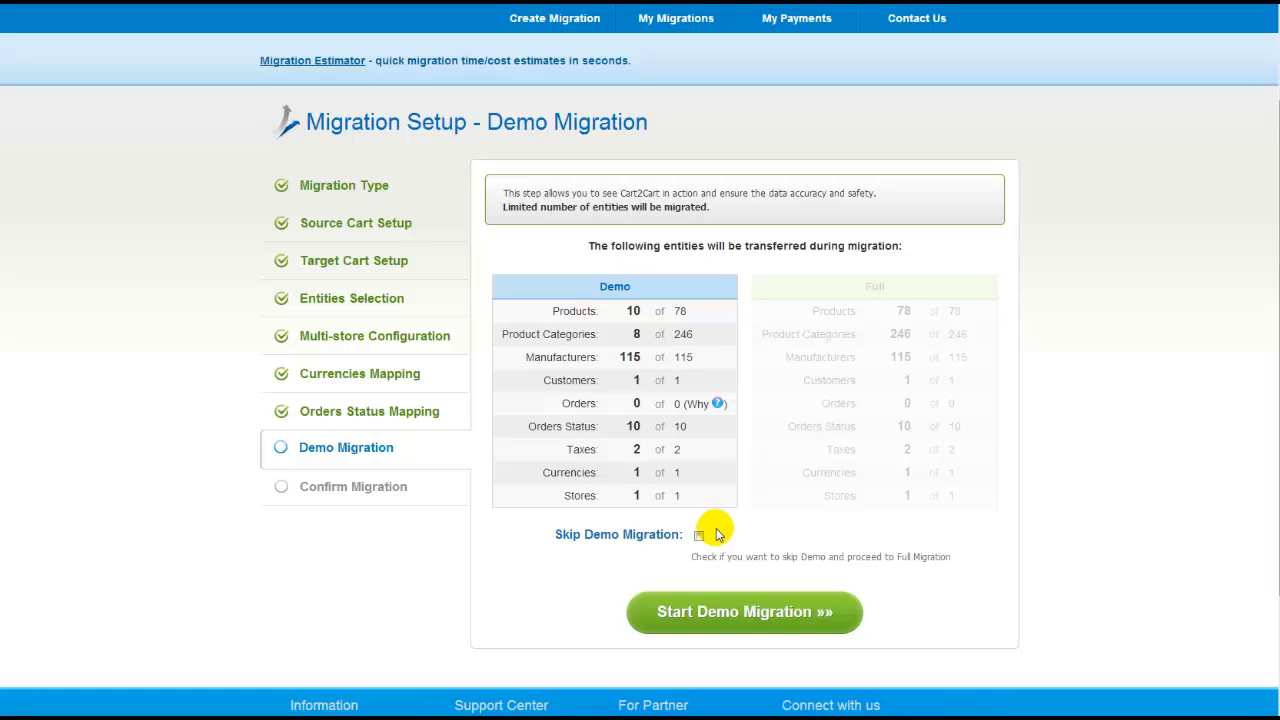
Run the demo migration, transferring 10 of 78 products and 8 of 246 categories
left_click(746, 613)
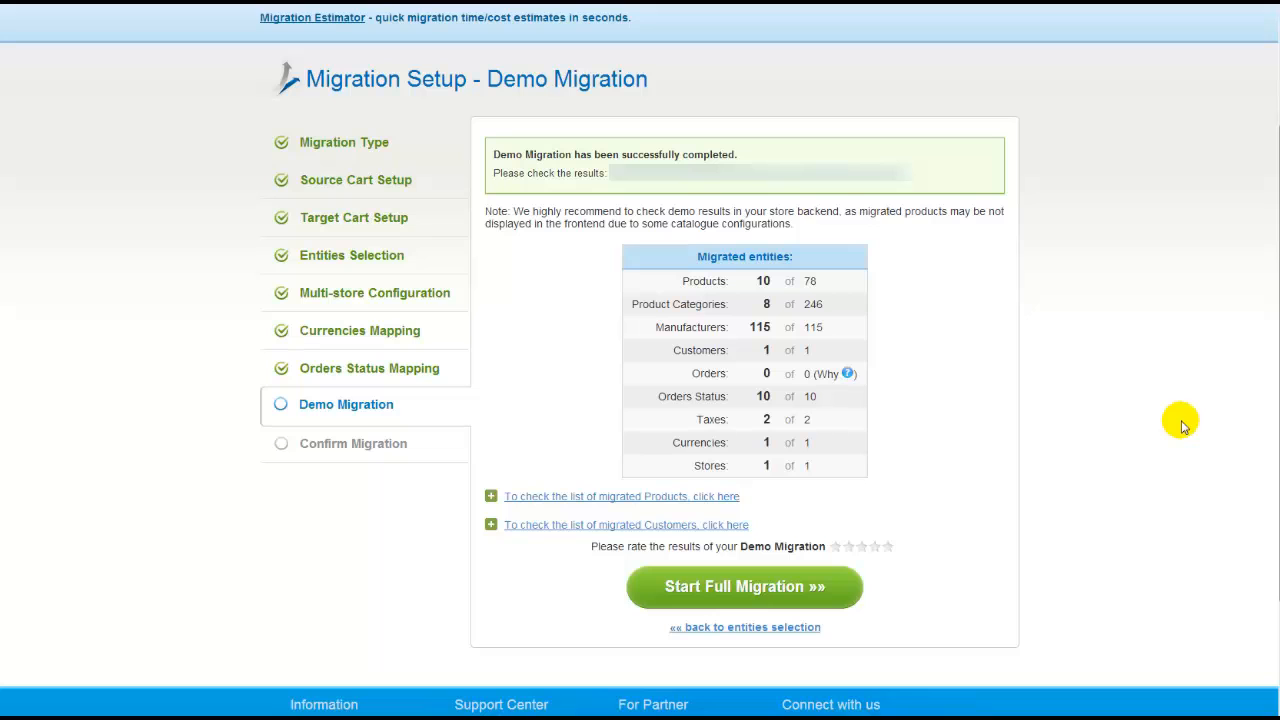
left_click(660, 497)
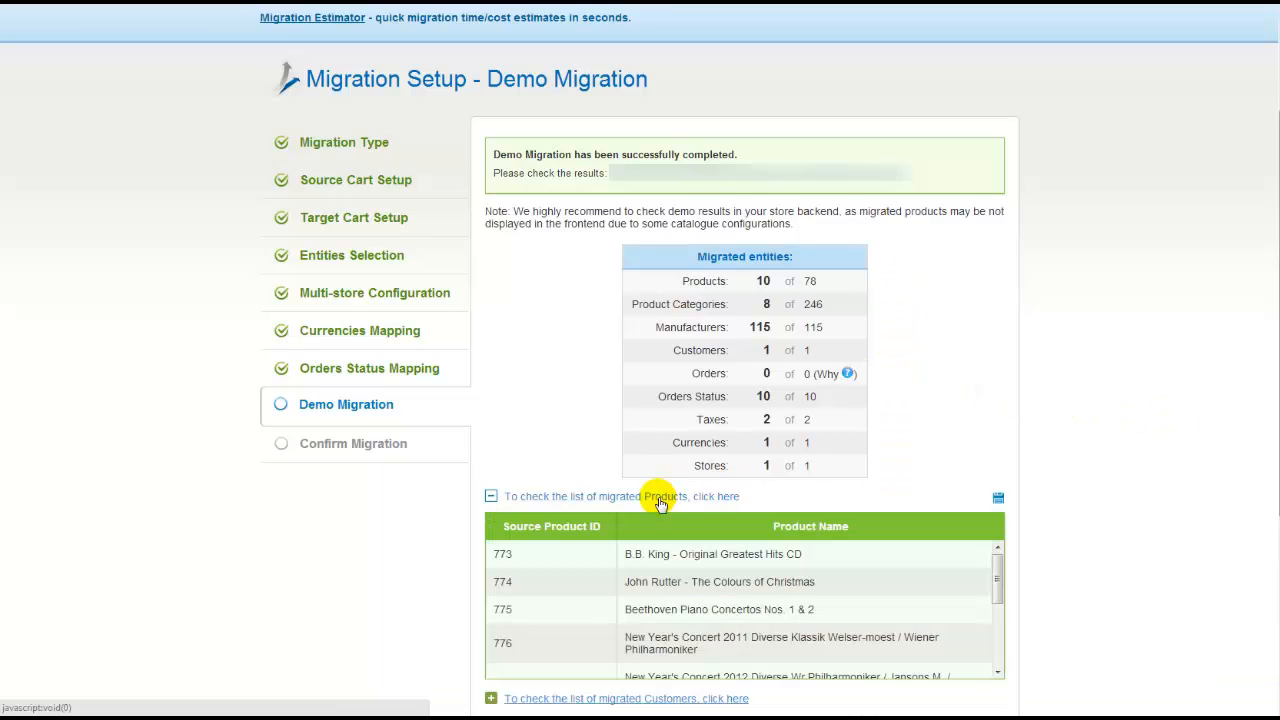
left_click_drag(998, 576, 997, 640)
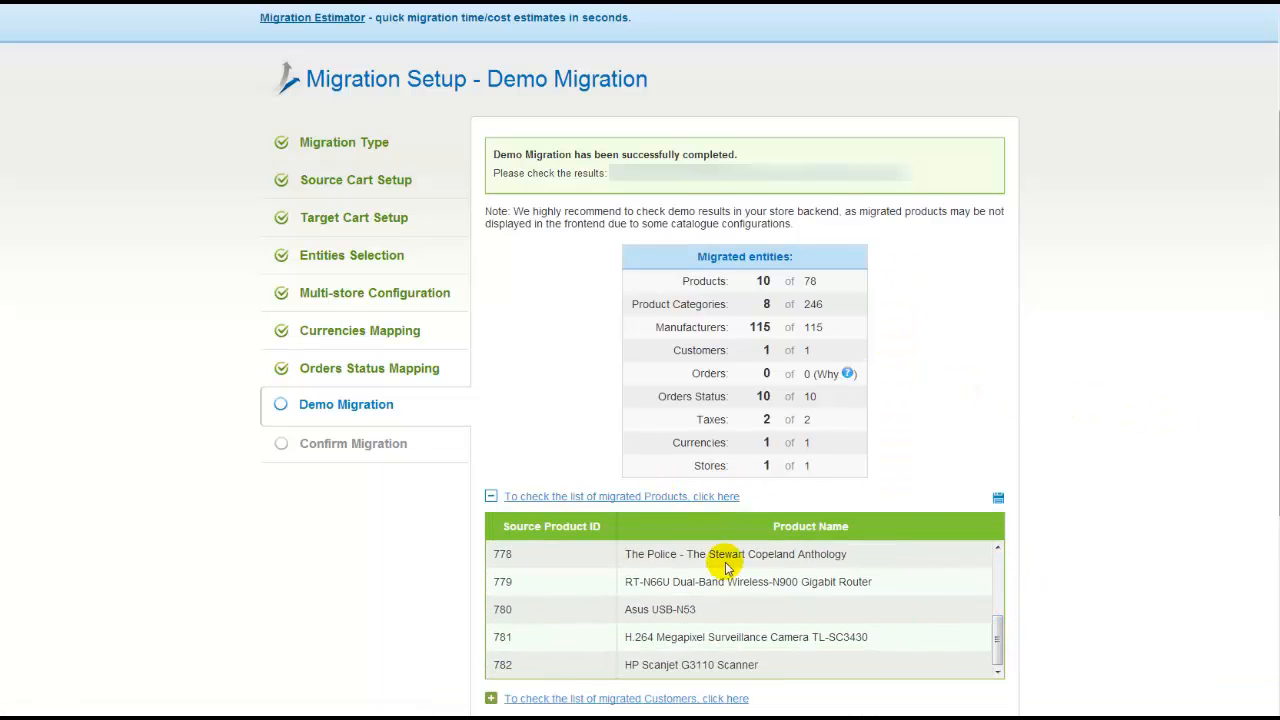
left_click(697, 497)
left_click(722, 526)
left_click(720, 527)
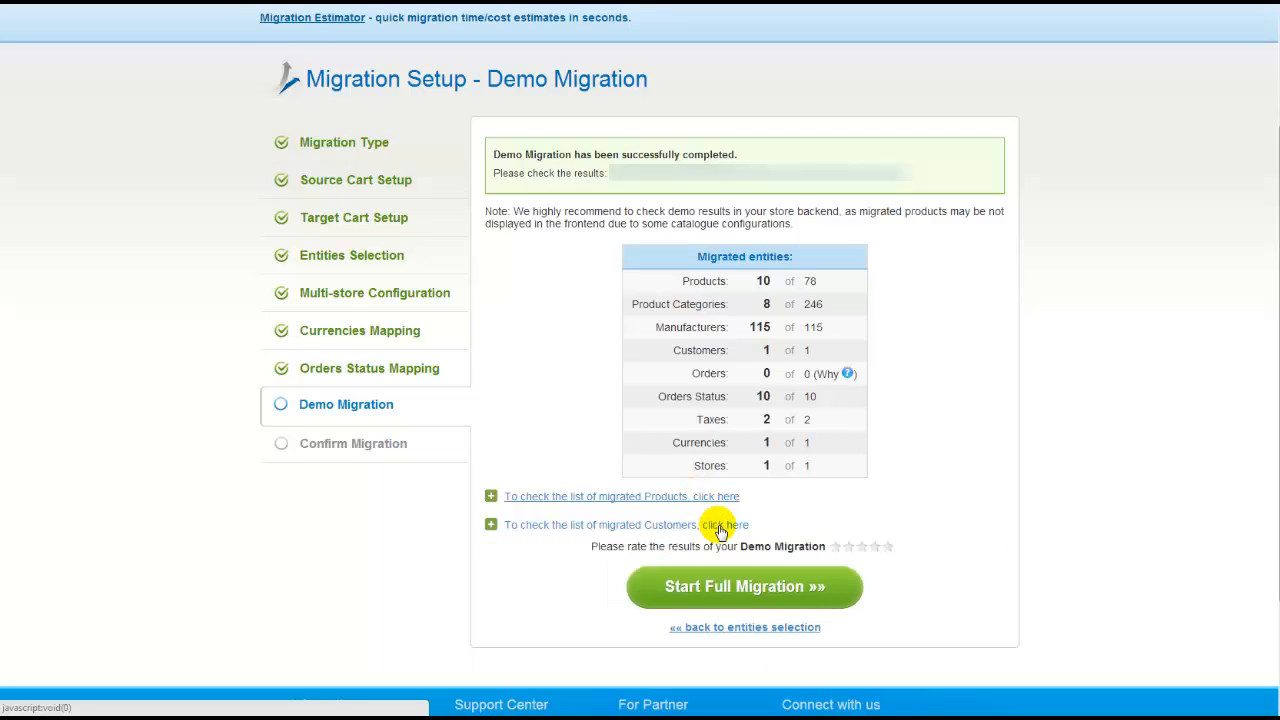
left_click(886, 172)
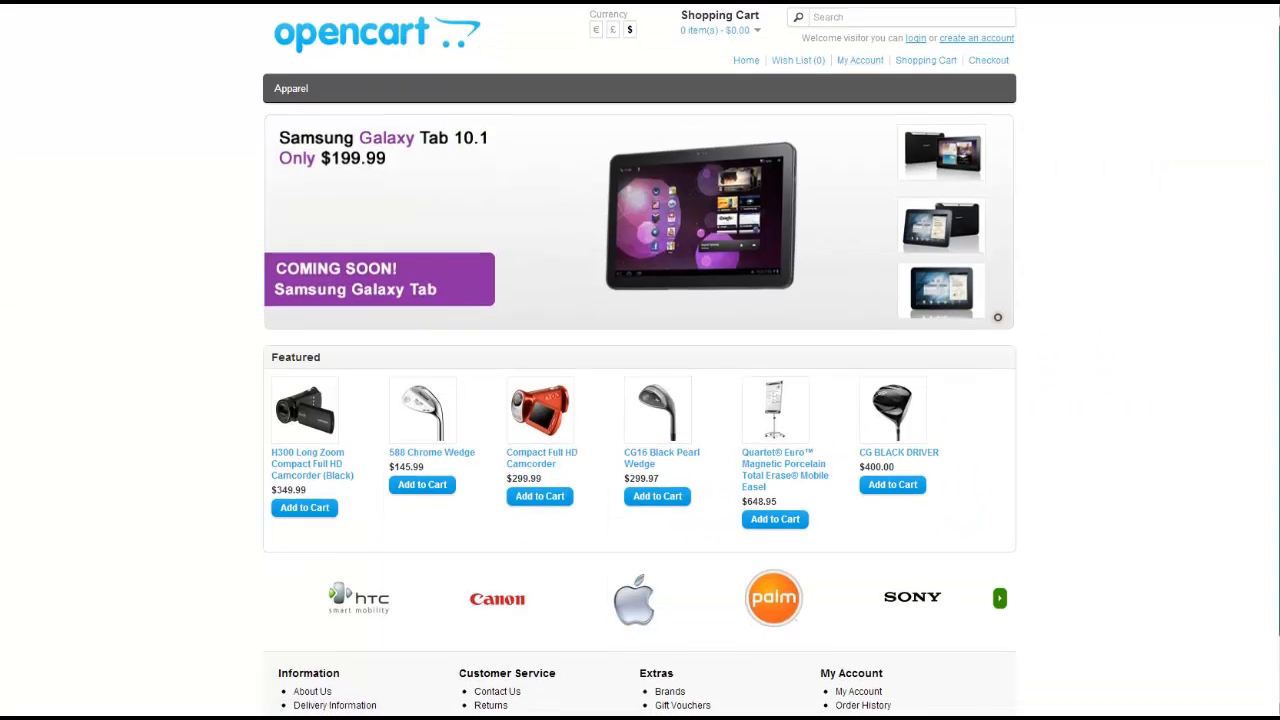
scroll(640, 360, "down", 1)
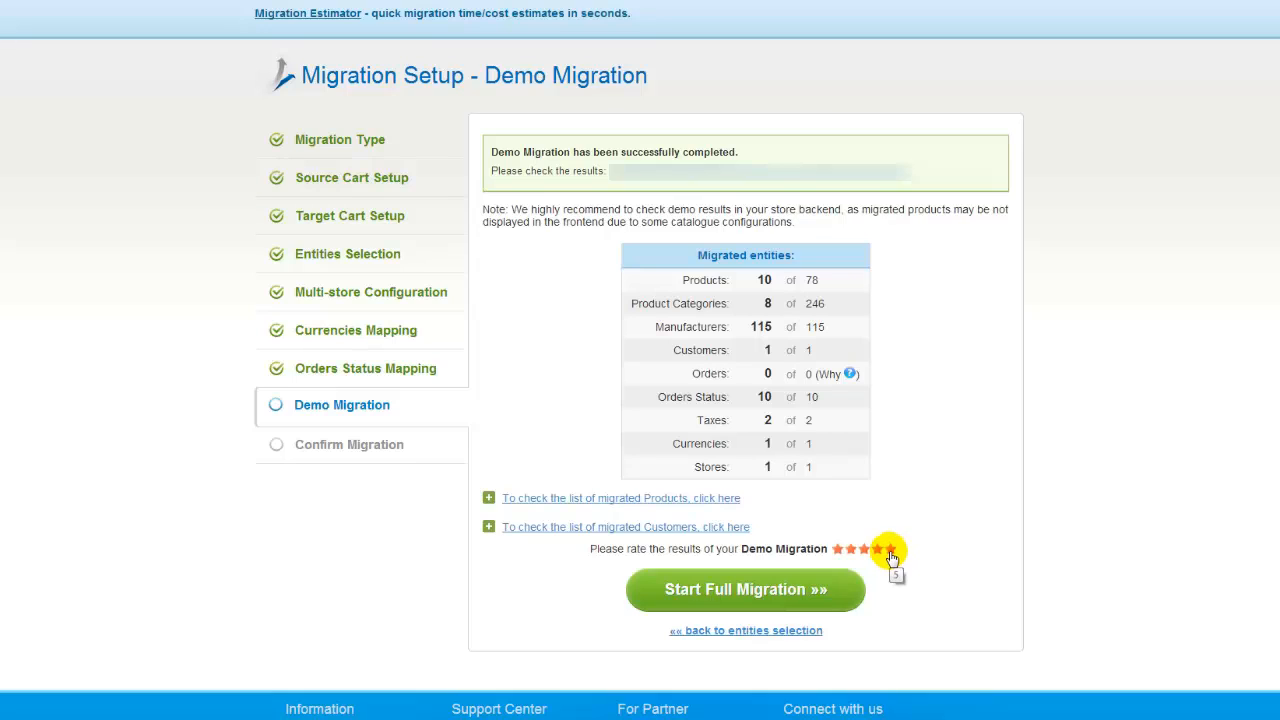
Confirm and launch the full migration of all 78 products without a discount coupon
left_click(815, 590)
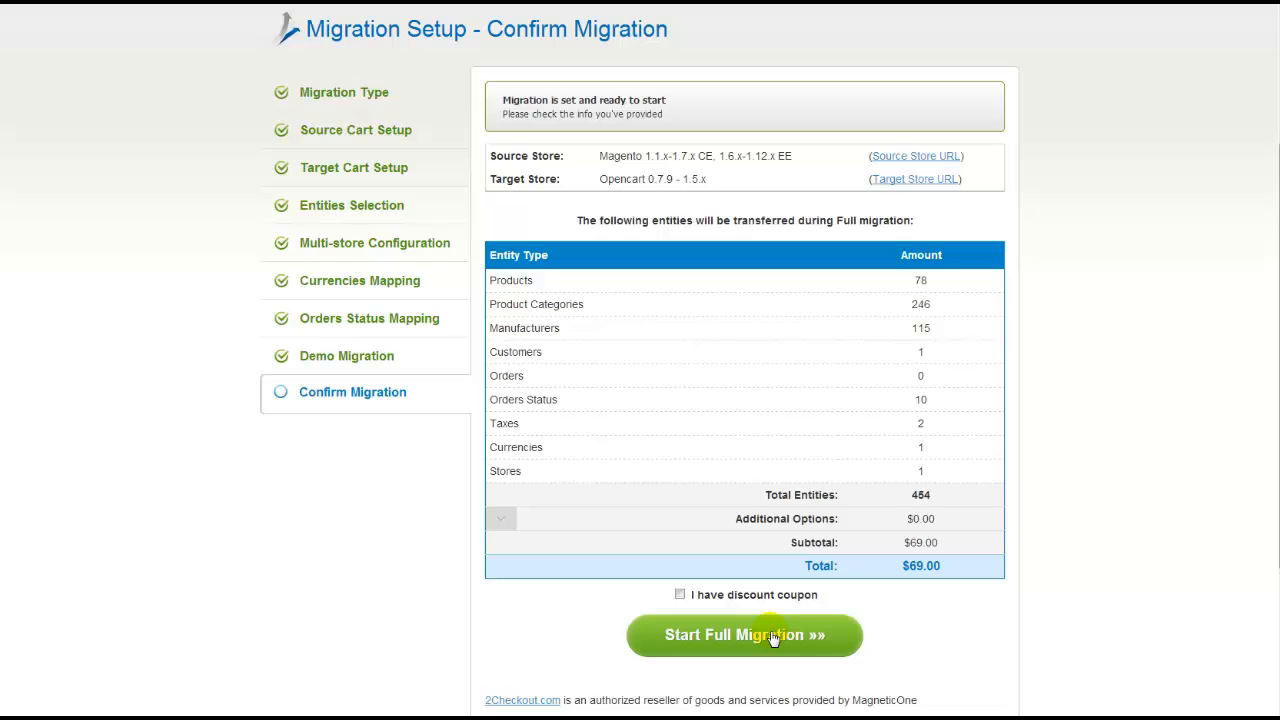
left_click(751, 595)
left_click(751, 595)
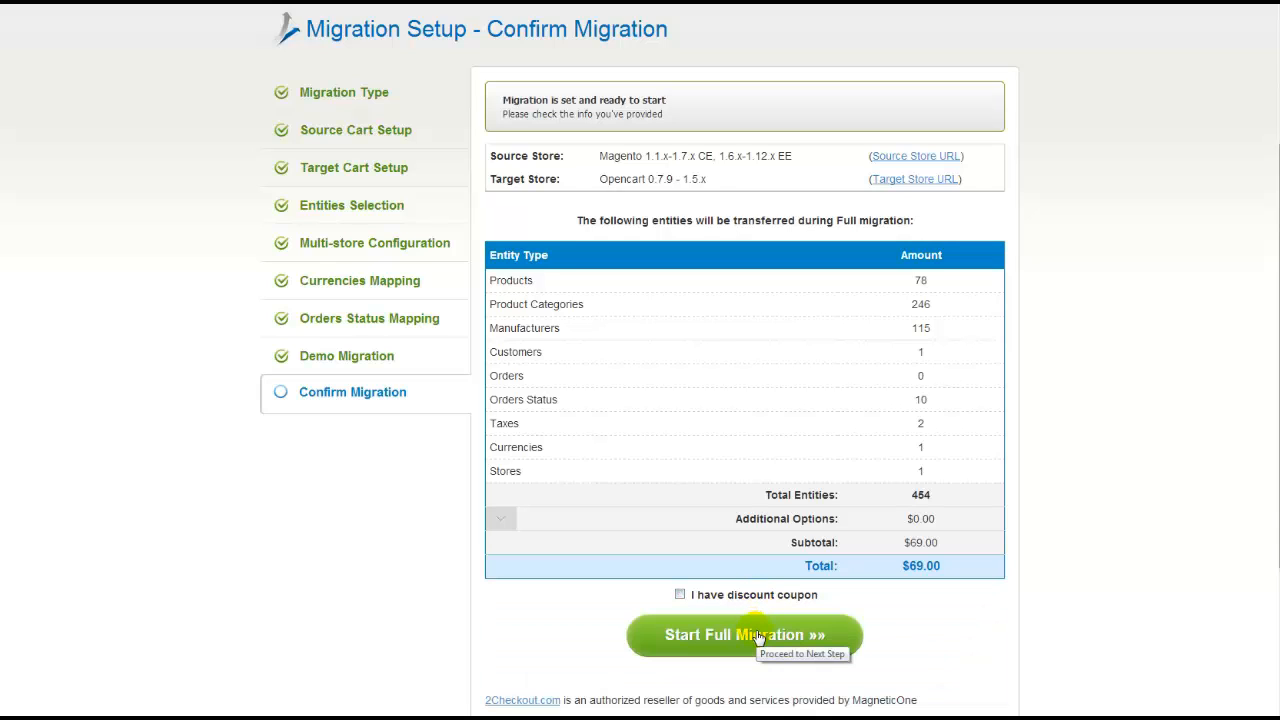
left_click(757, 637)
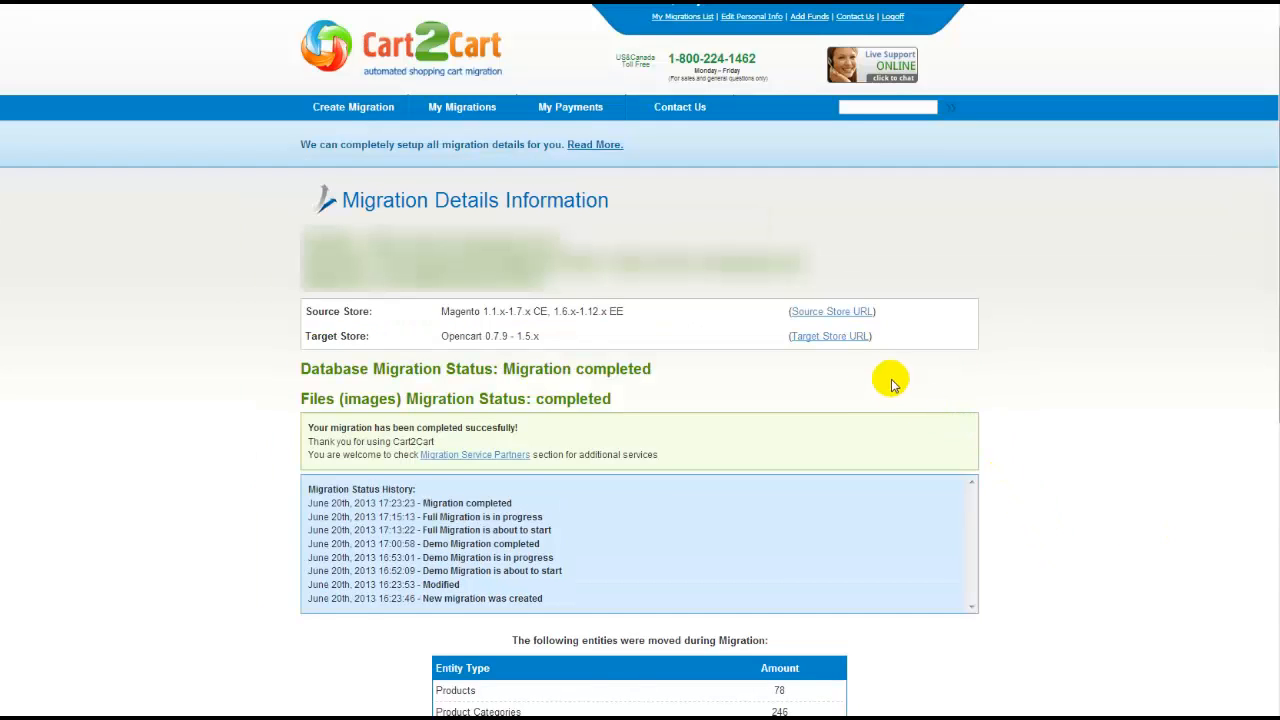
Open the OpenCart storefront from the Target Store URL and scroll to the featured products
left_click(842, 345)
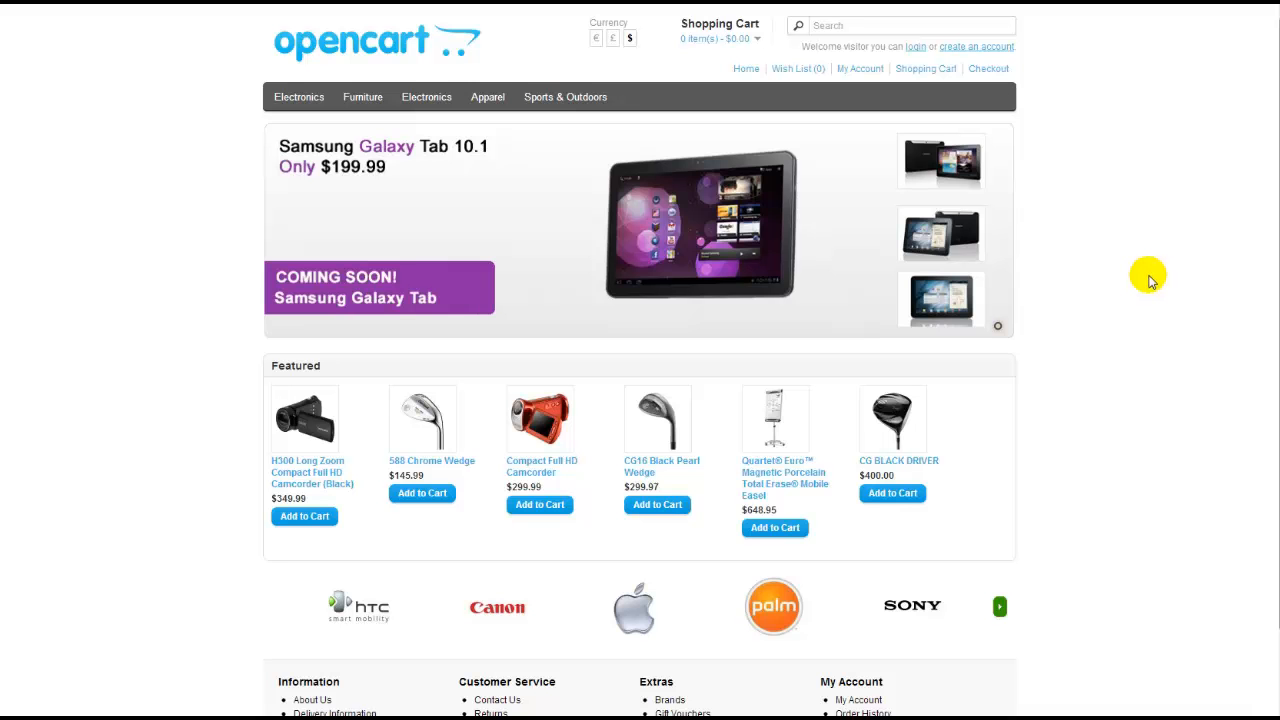
left_click_drag(1278, 273, 1276, 334)
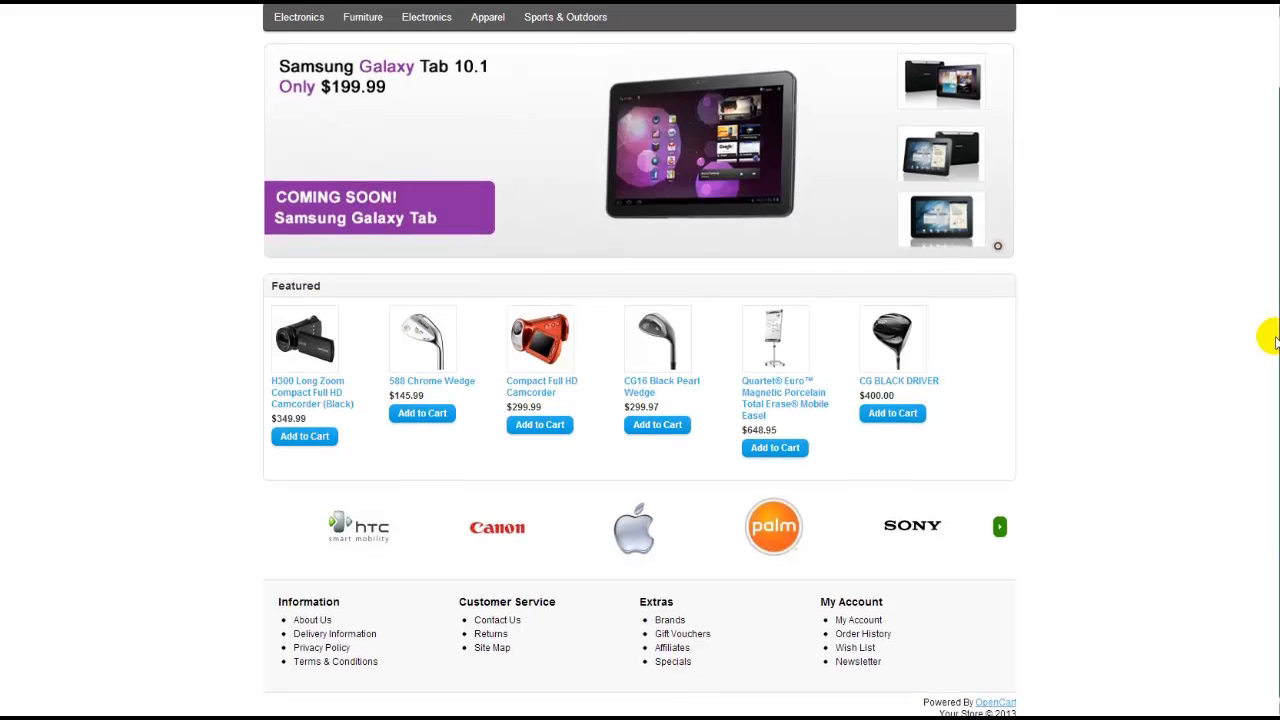